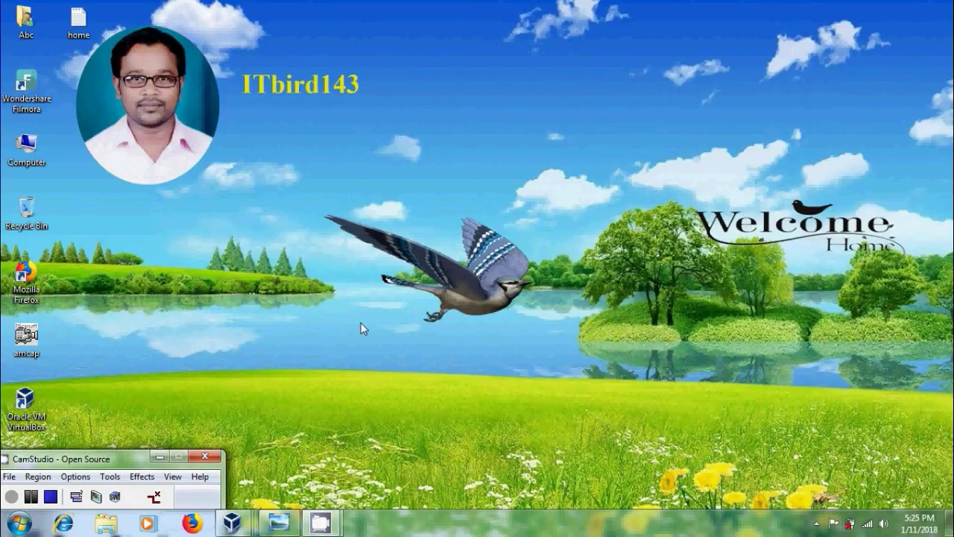
# Show the Wall Paper Deployment title image, then switch to the '2016 server' VM desktop.
pyautogui.click(283, 523)
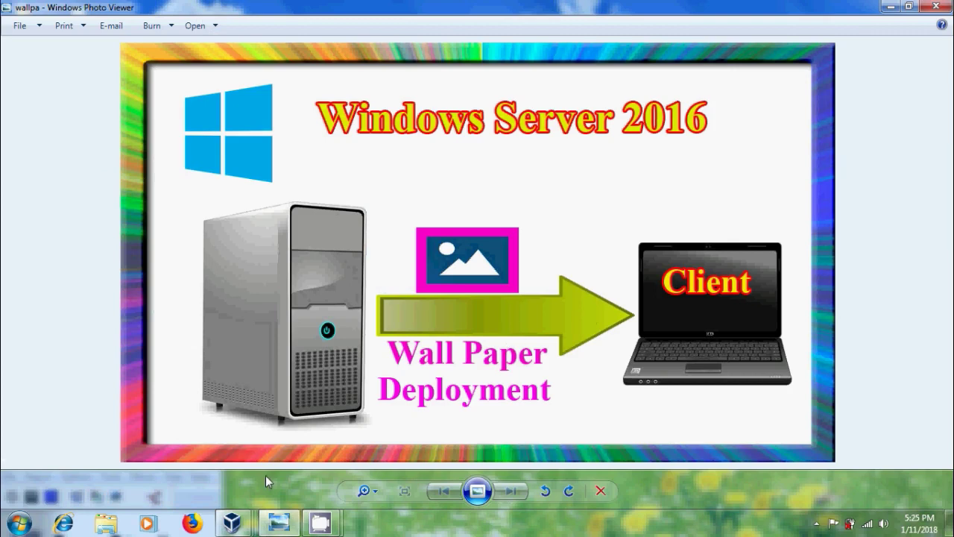
pyautogui.moveTo(231, 522)
pyautogui.click(254, 459)
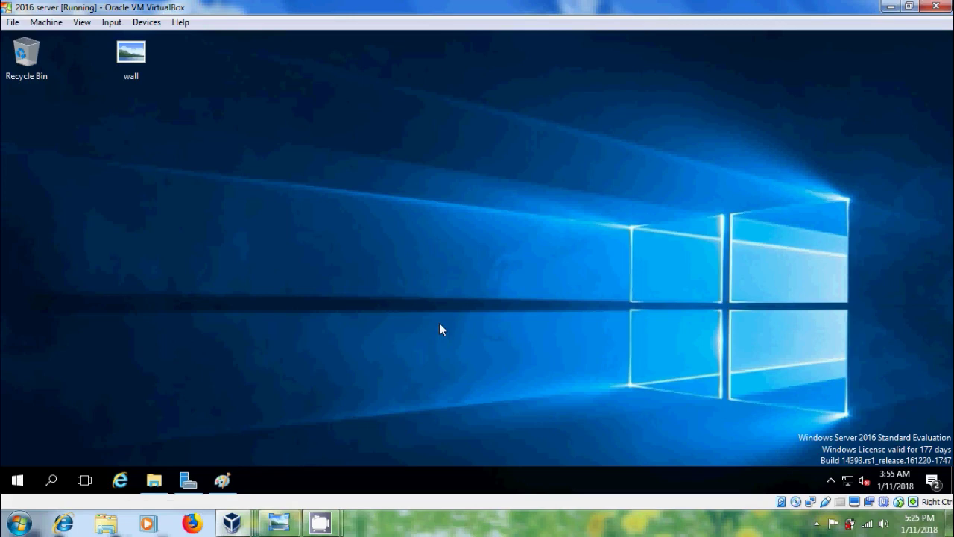
# Open Local Disk (C:) and create a new folder named 'deploy' at its root.
pyautogui.click(153, 480)
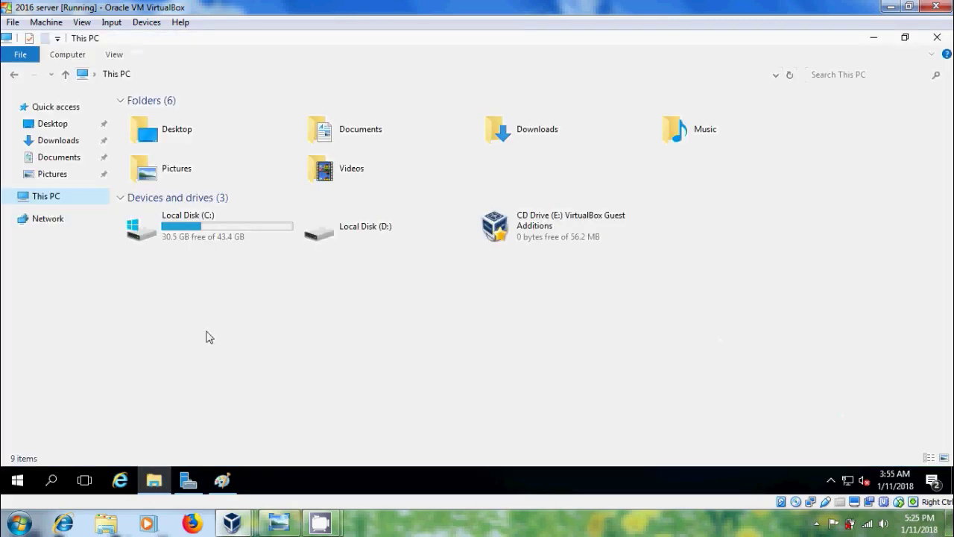
pyautogui.click(207, 237)
pyautogui.doubleClick(207, 237)
pyautogui.rightClick(185, 241)
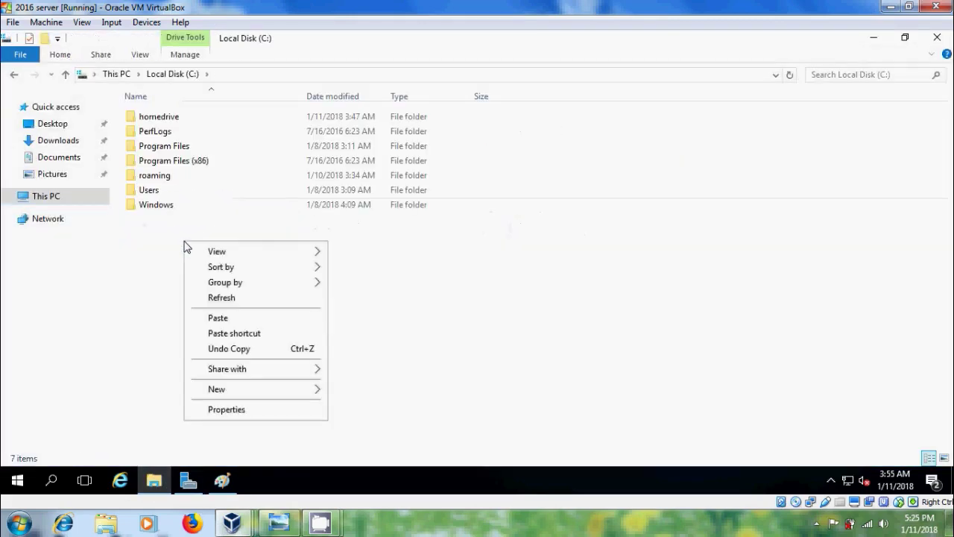
pyautogui.moveTo(217, 388)
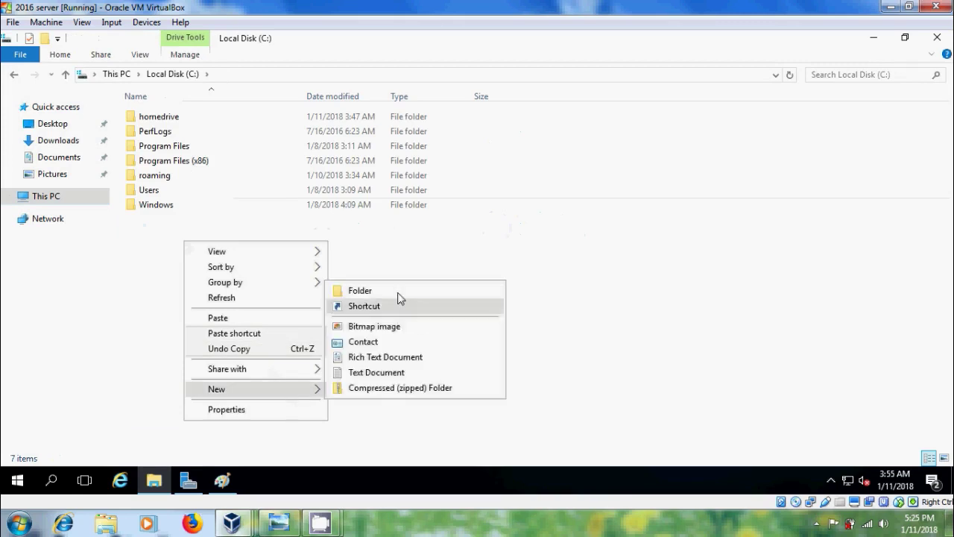
pyautogui.click(399, 291)
pyautogui.write('de')
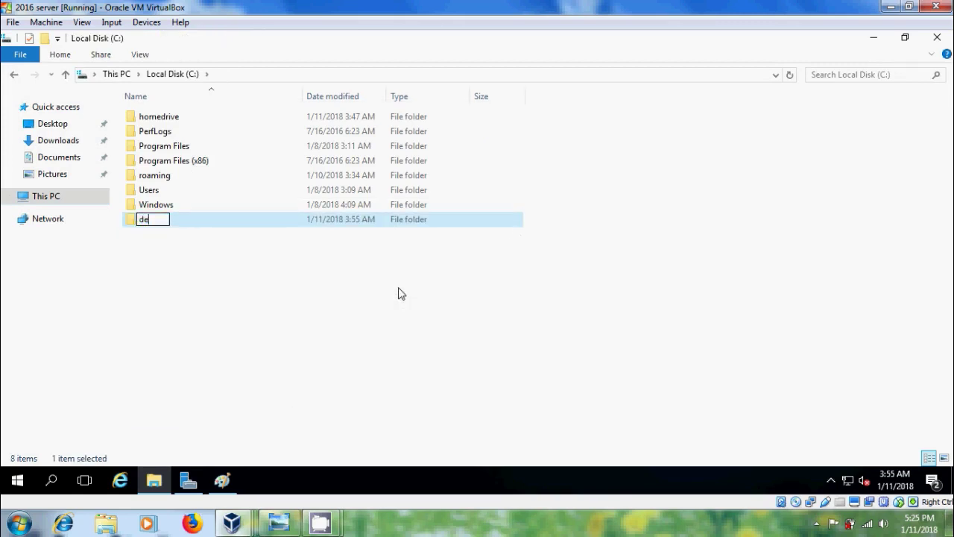
pyautogui.write('ploy')
pyautogui.press('Return')
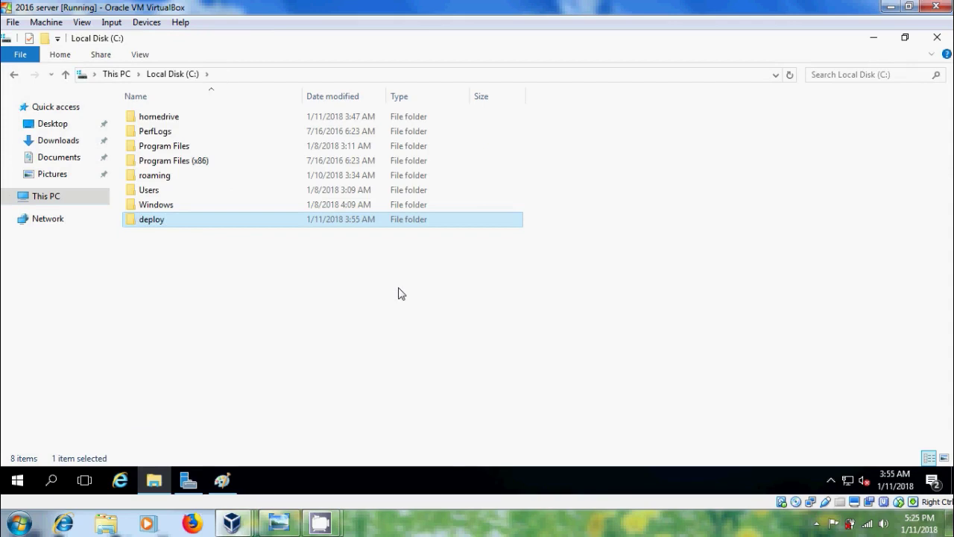
# Start sharing the deploy folder from its Properties Sharing tab.
pyautogui.rightClick(199, 221)
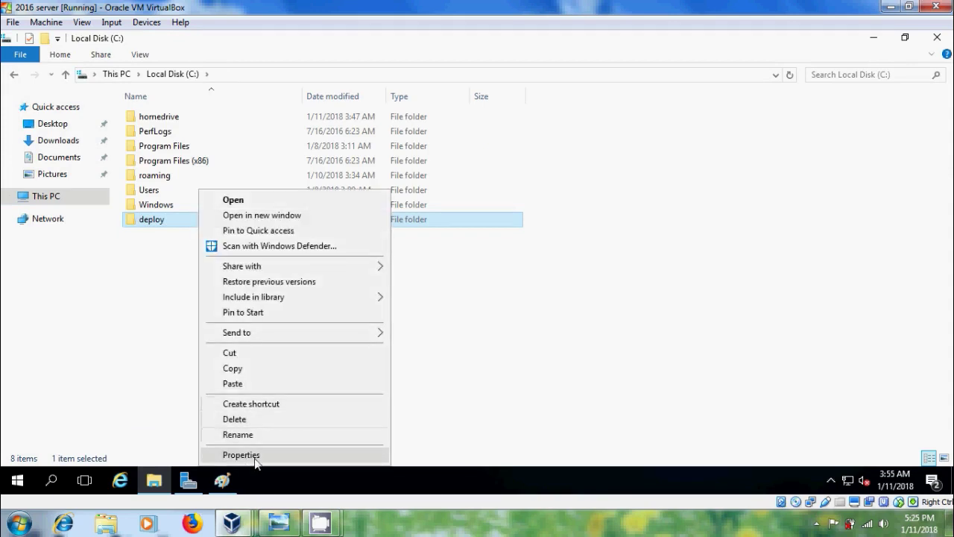
pyautogui.click(254, 456)
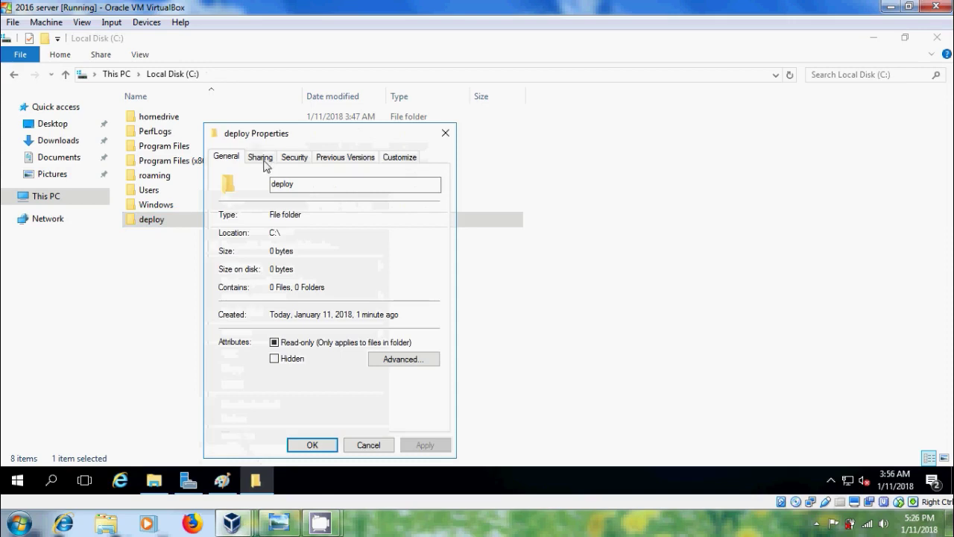
pyautogui.click(262, 158)
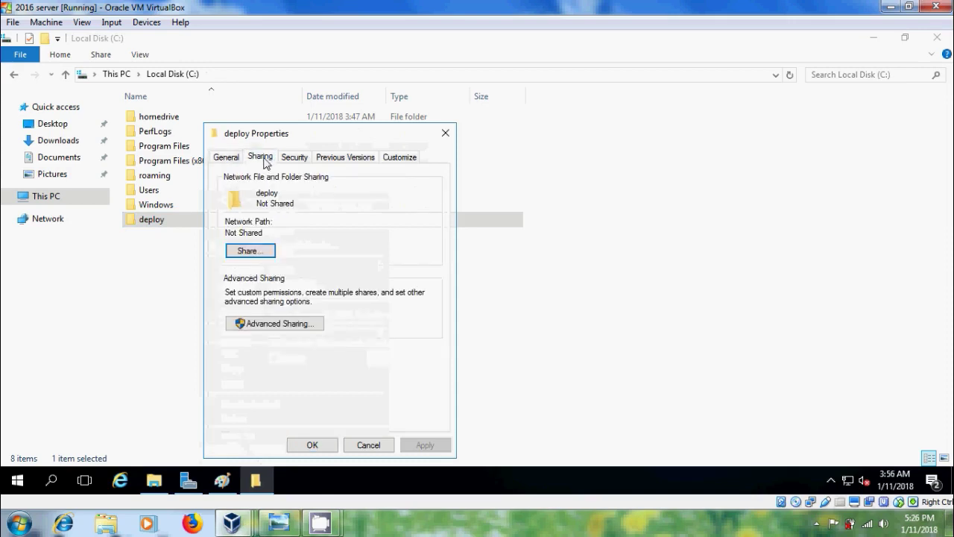
pyautogui.click(270, 255)
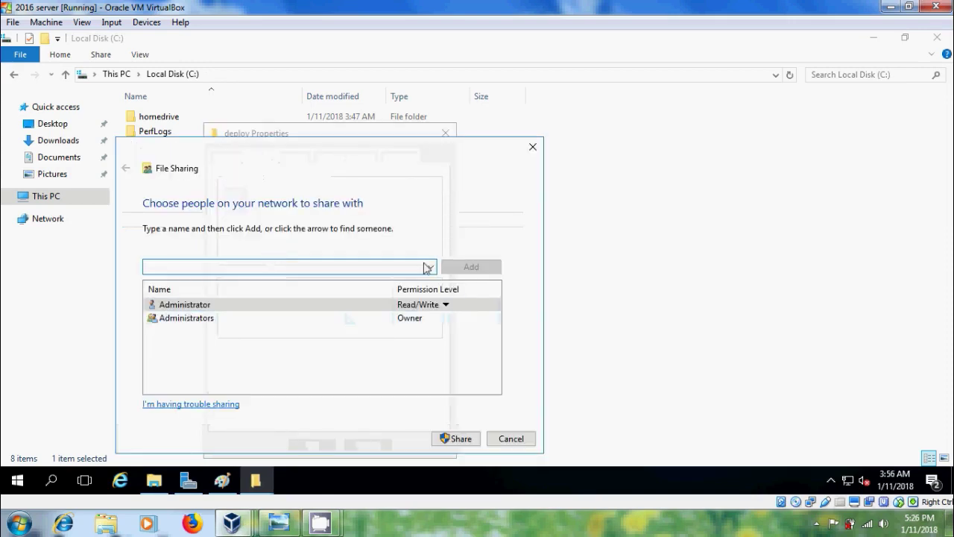
pyautogui.click(431, 267)
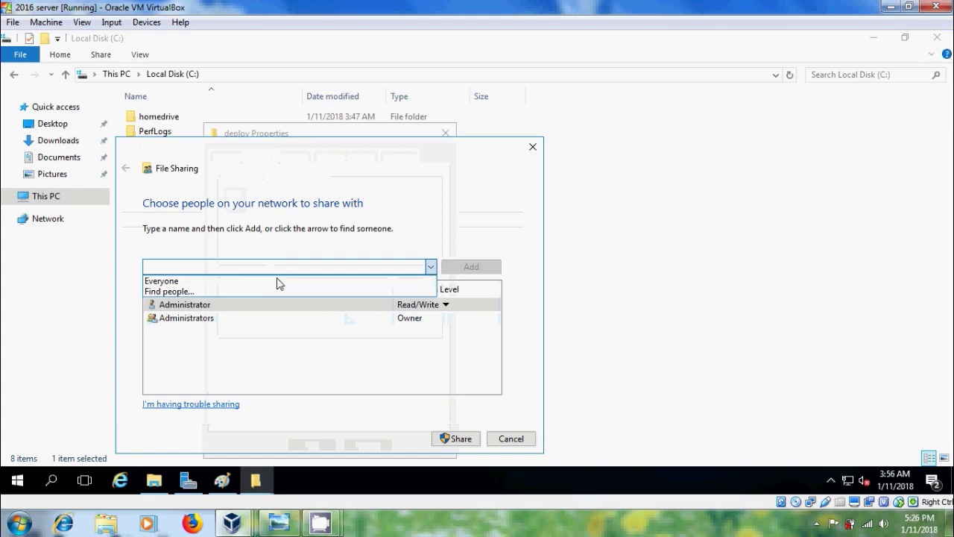
# Add Authenticated Users and finish sharing the folder as \\SERVER\deploy.
pyautogui.click(222, 291)
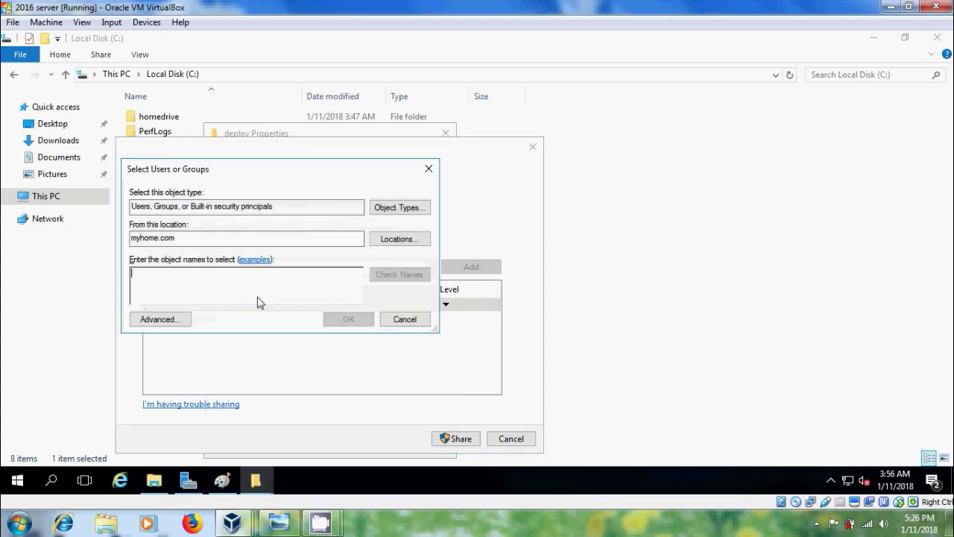
pyautogui.write('auth')
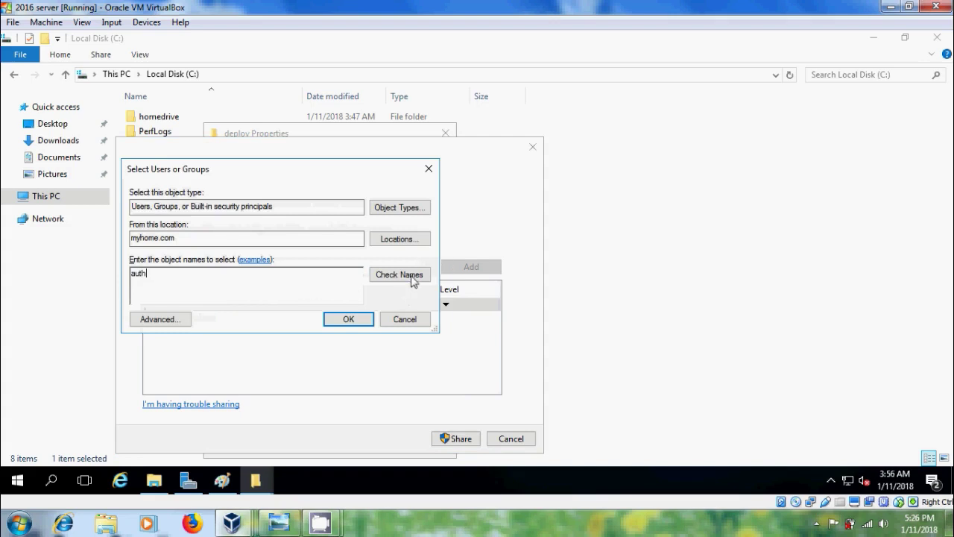
pyautogui.click(411, 277)
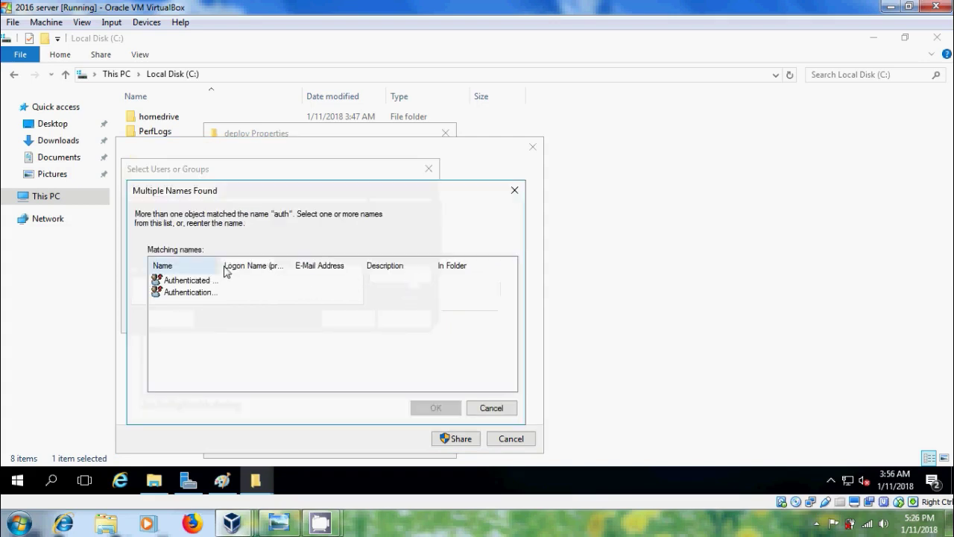
pyautogui.moveTo(228, 270); pyautogui.dragTo(240, 270)
pyautogui.click(205, 282)
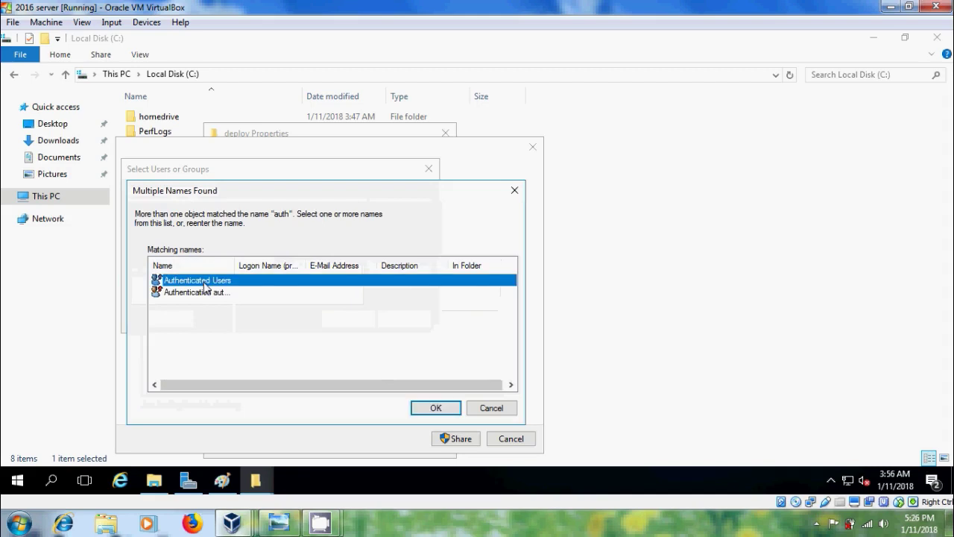
pyautogui.click(435, 408)
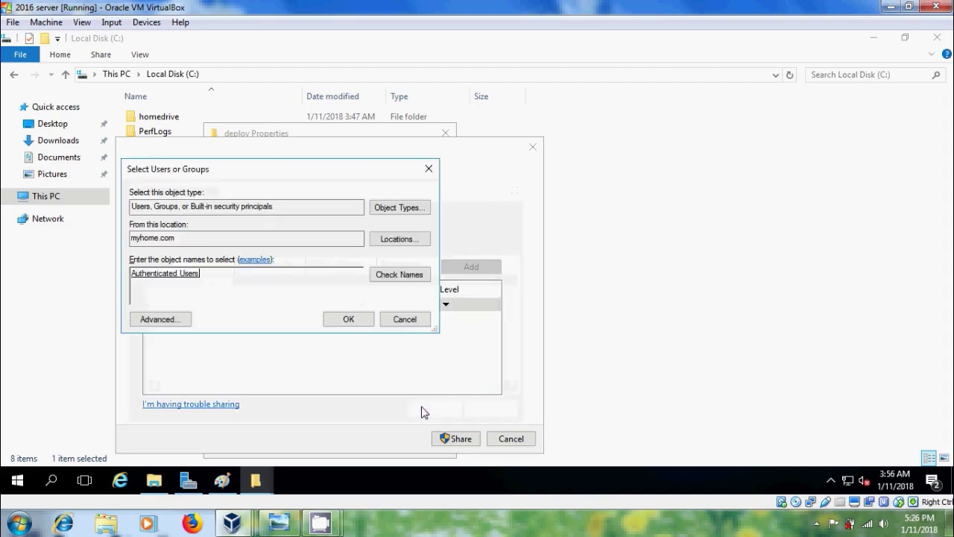
pyautogui.click(355, 319)
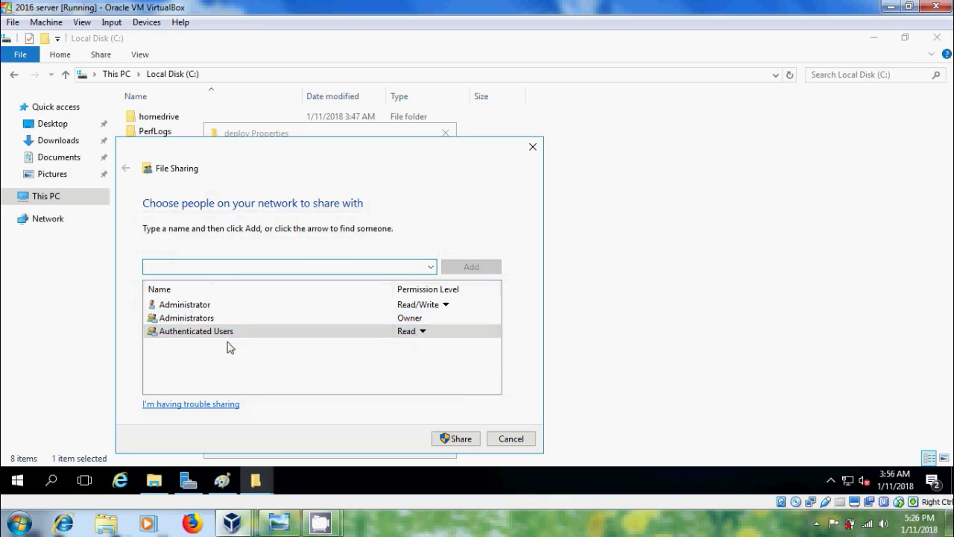
pyautogui.click(471, 442)
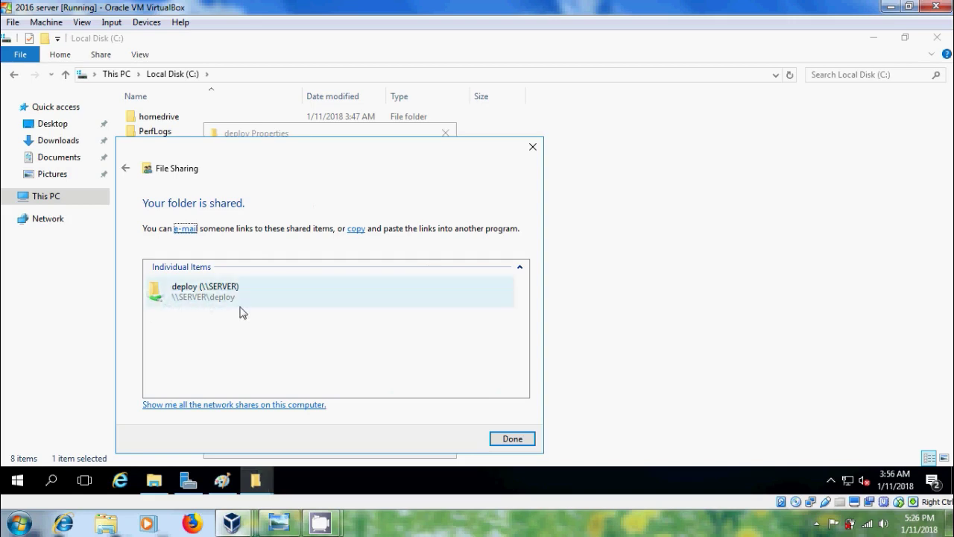
pyautogui.click(509, 440)
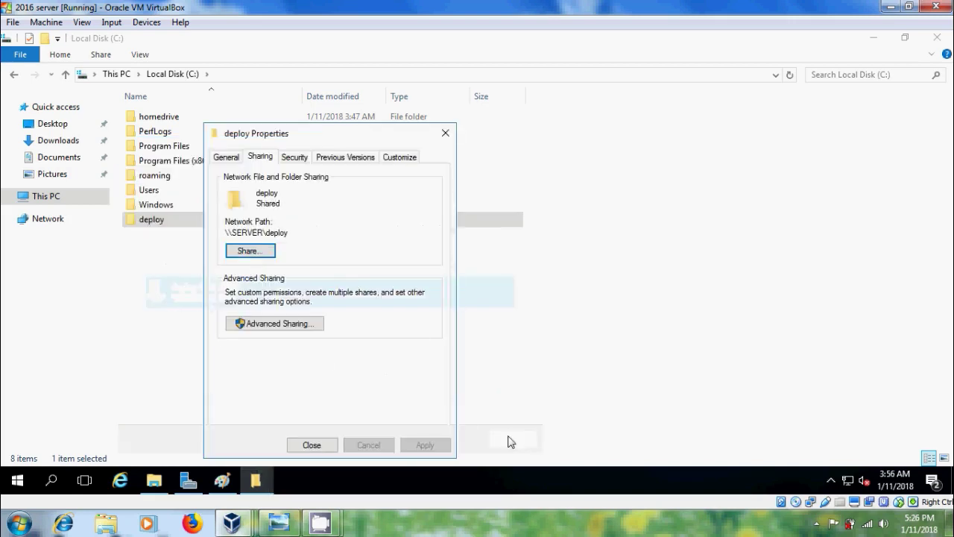
pyautogui.click(311, 445)
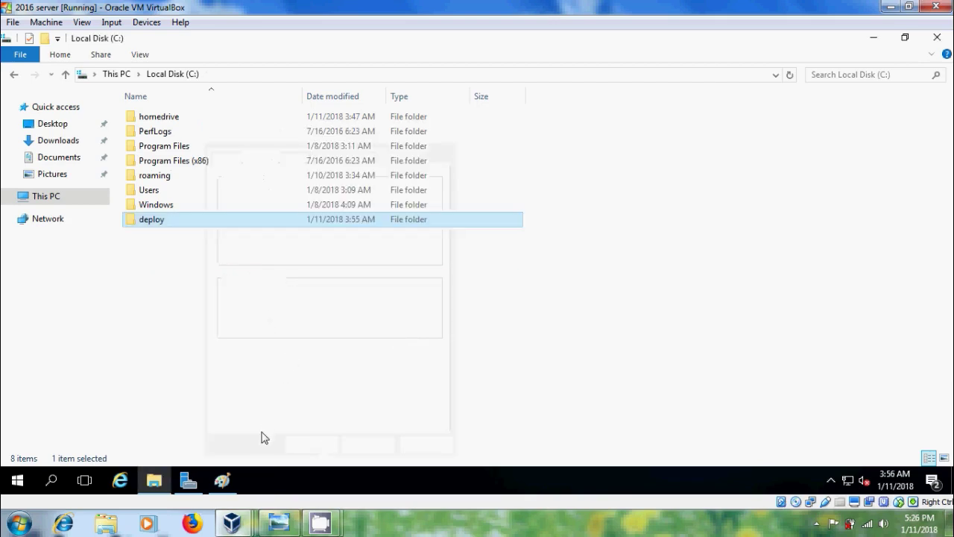
# Minimize Paint and File Explorer and copy the wall picture from the desktop.
pyautogui.click(234, 483)
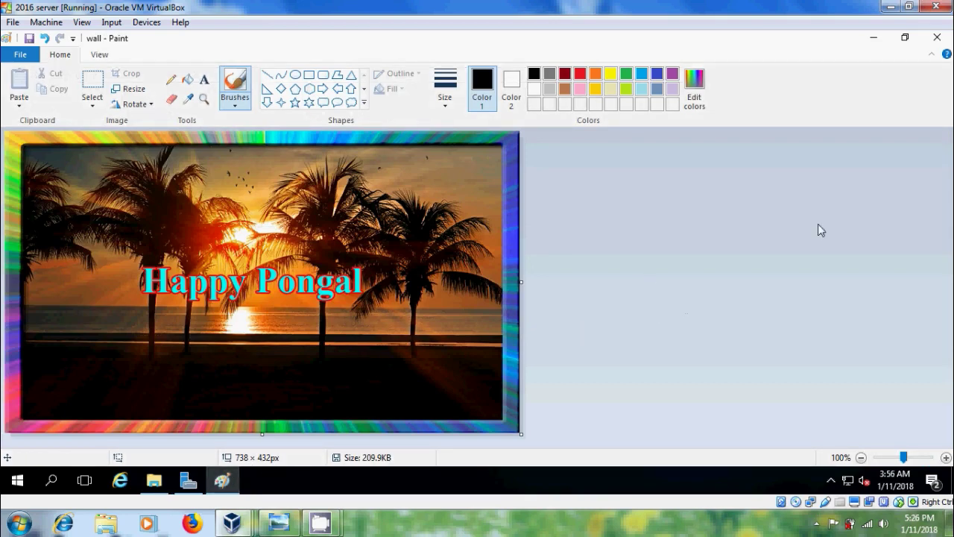
pyautogui.click(872, 38)
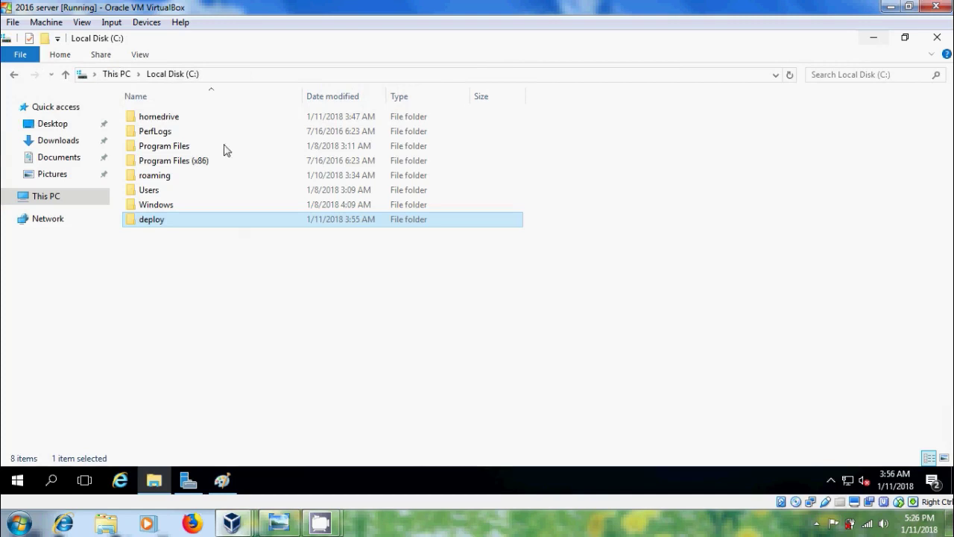
pyautogui.click(872, 38)
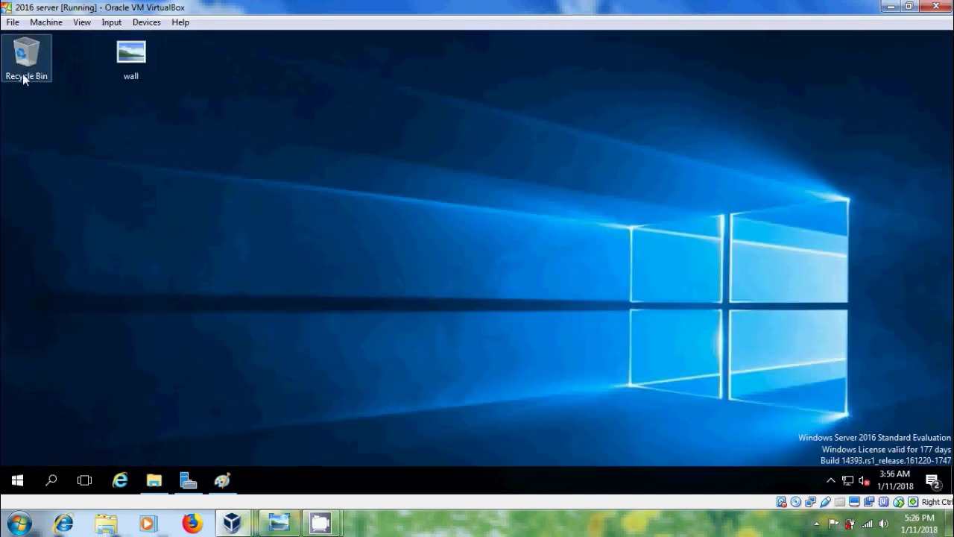
pyautogui.rightClick(126, 54)
pyautogui.click(158, 273)
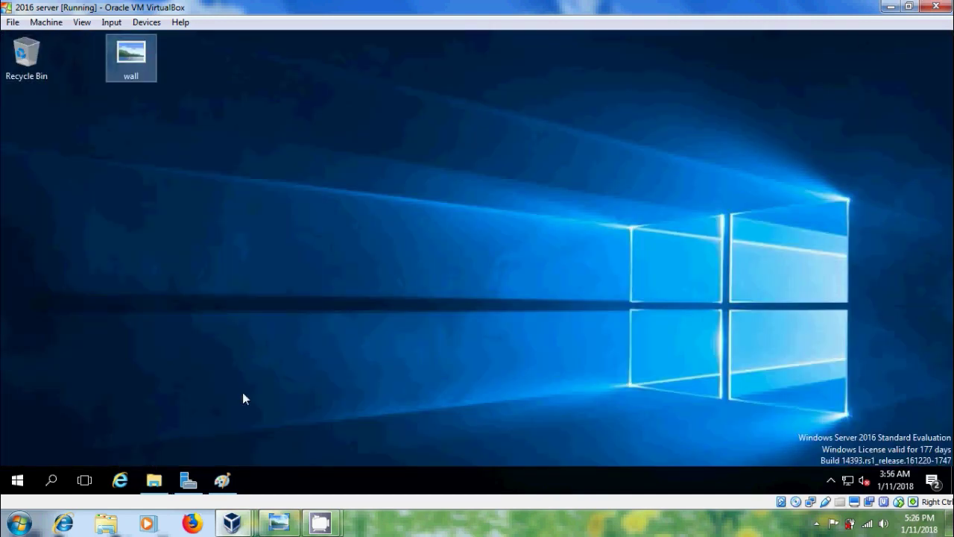
# Paste the wall picture into the C:\deploy folder.
pyautogui.click(153, 480)
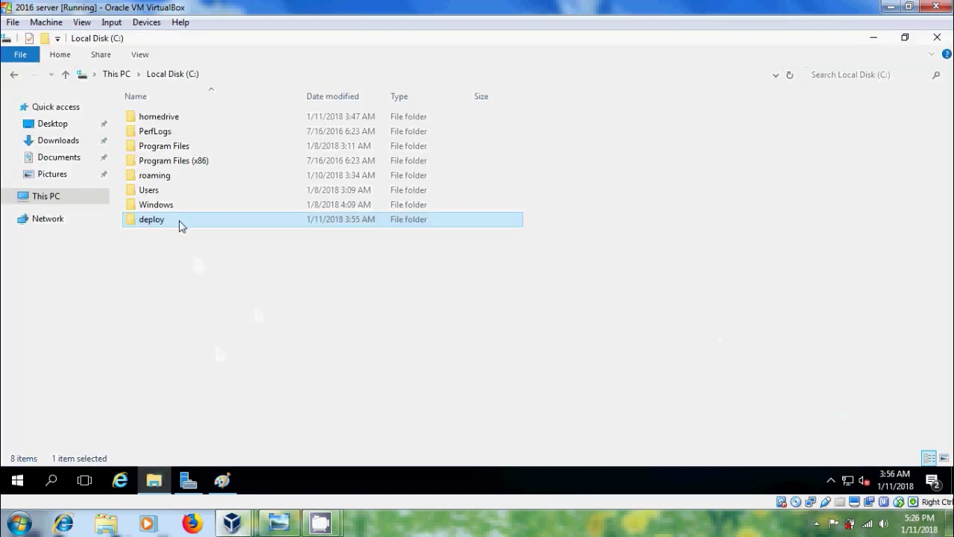
pyautogui.doubleClick(179, 223)
pyautogui.rightClick(211, 167)
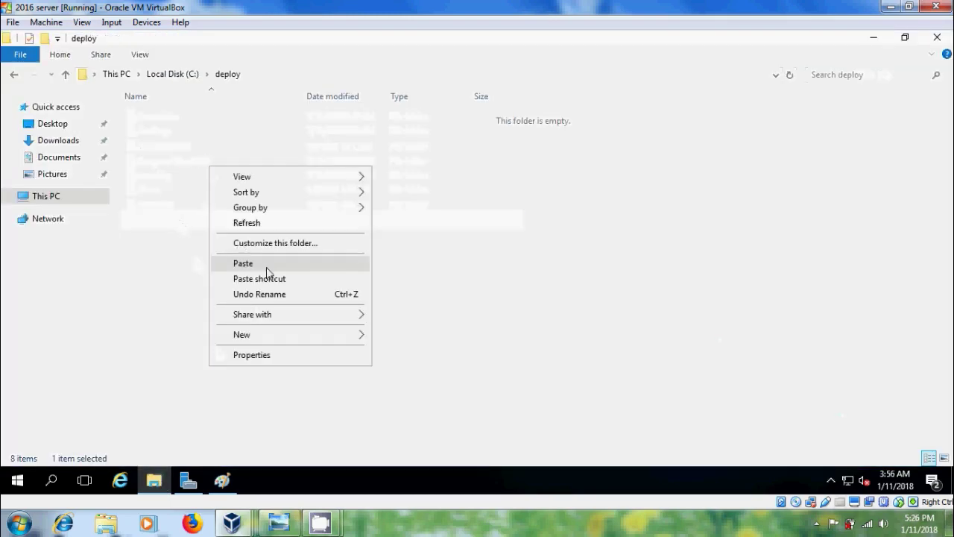
pyautogui.click(292, 267)
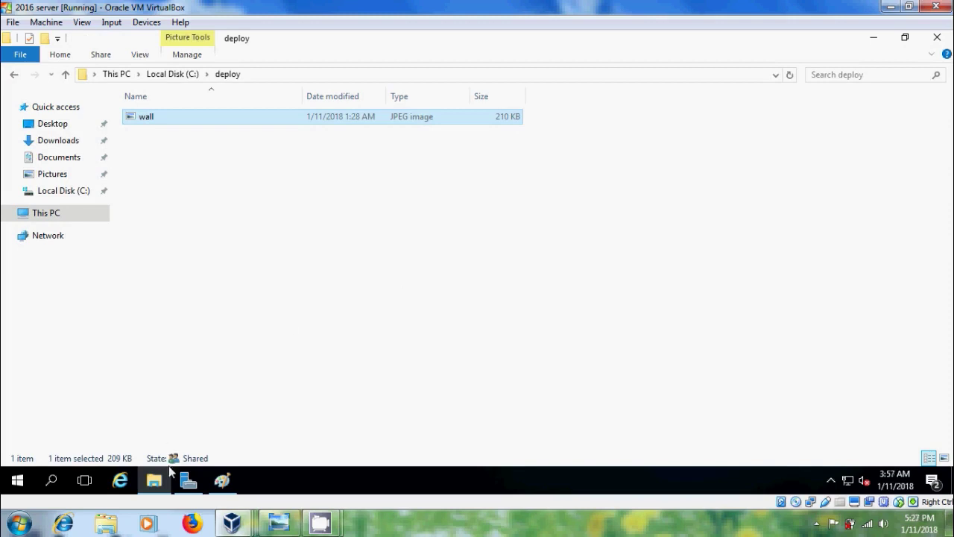
# Launch Group Policy Management from Server Manager's Tools menu and maximize it.
pyautogui.click(188, 480)
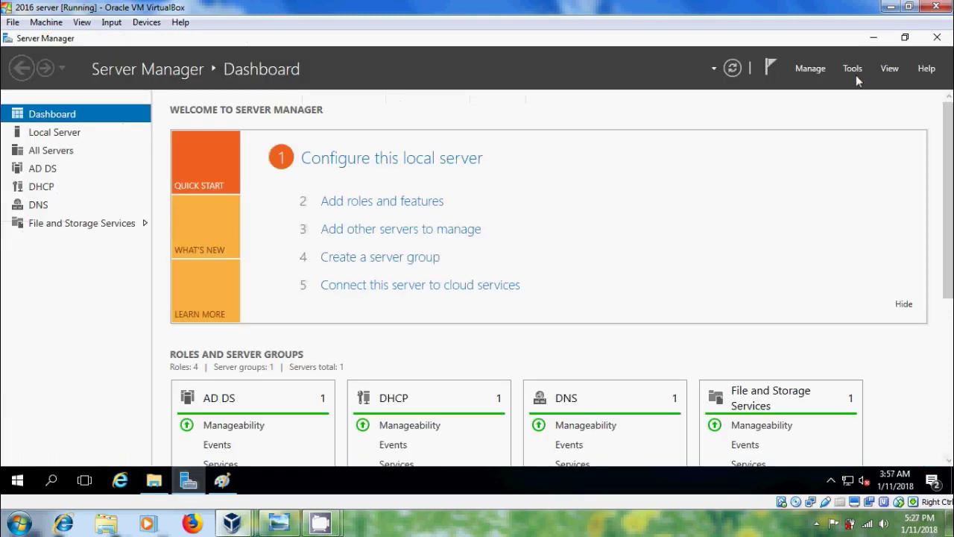
pyautogui.click(858, 70)
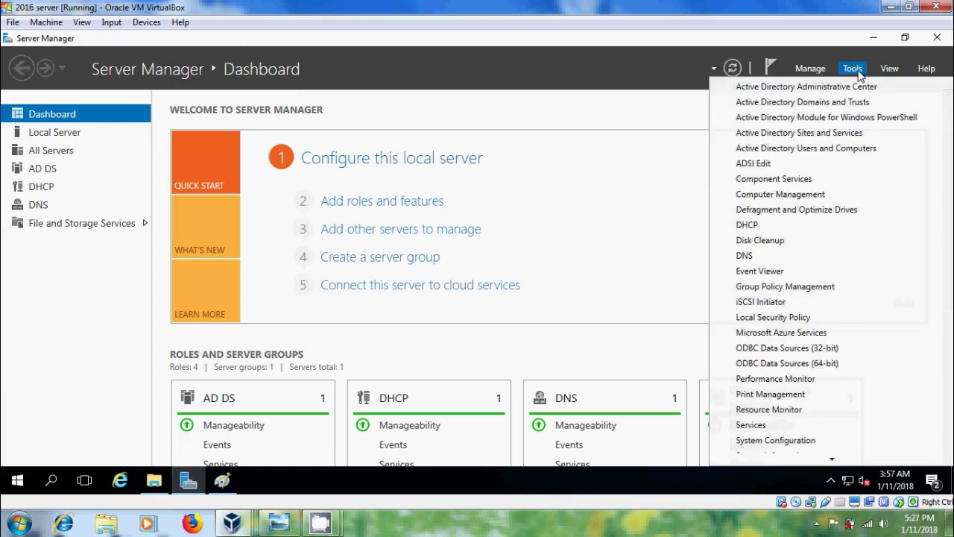
pyautogui.click(833, 290)
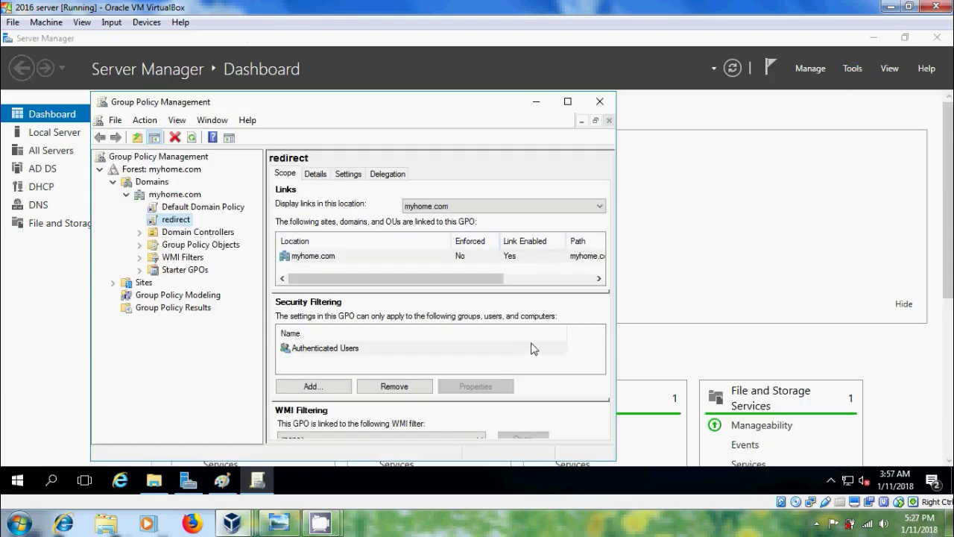
pyautogui.click(568, 103)
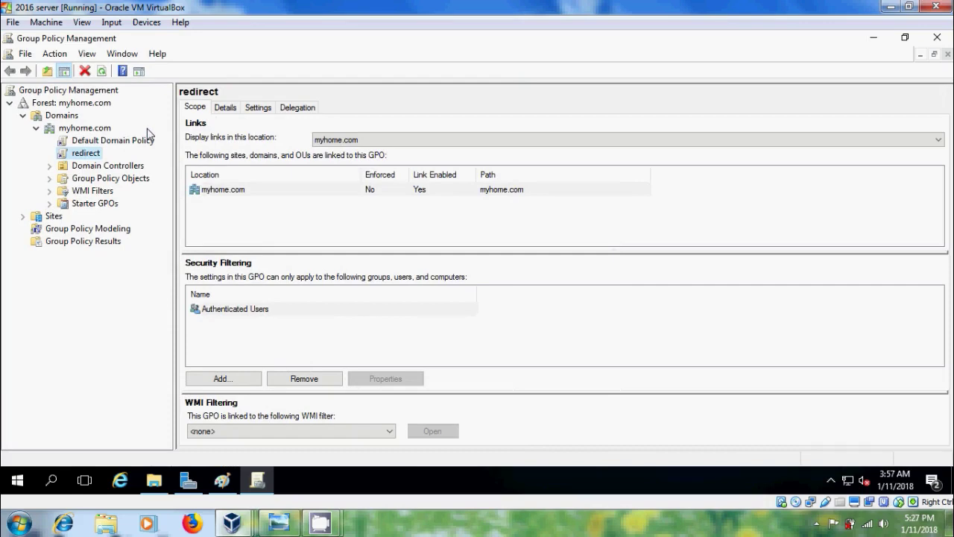
# Create a GPO named 'deployment' linked to the myhome.com domain.
pyautogui.click(86, 129)
pyautogui.rightClick(87, 128)
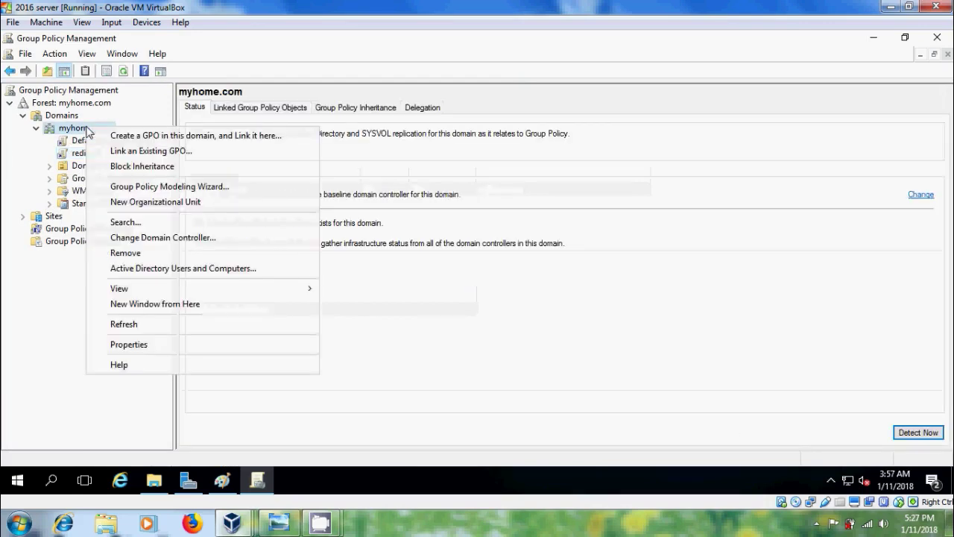
pyautogui.click(140, 136)
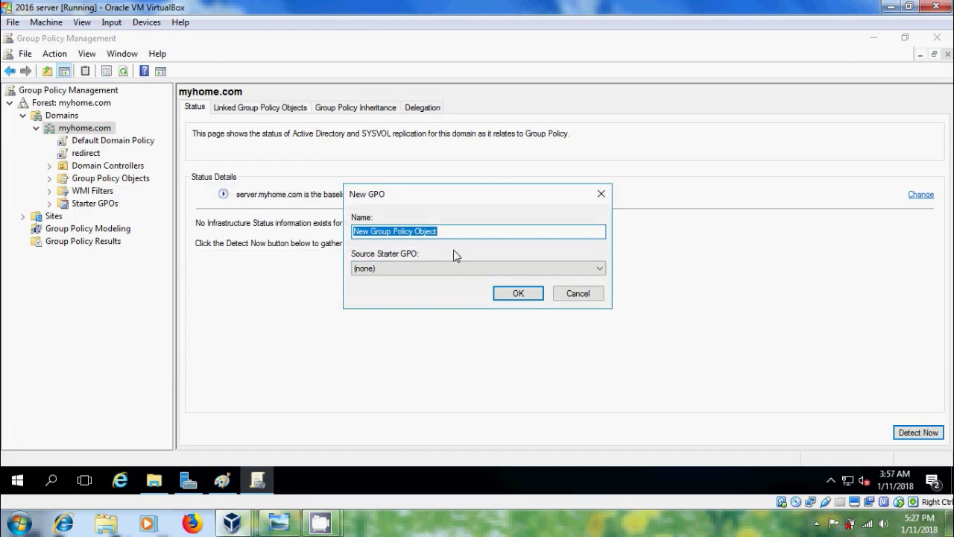
pyautogui.write('deployment')
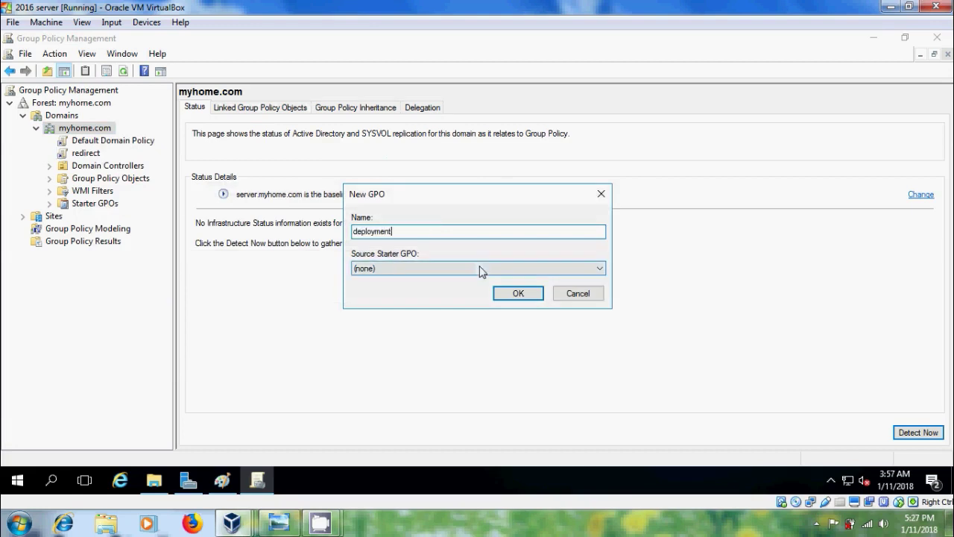
pyautogui.click(524, 298)
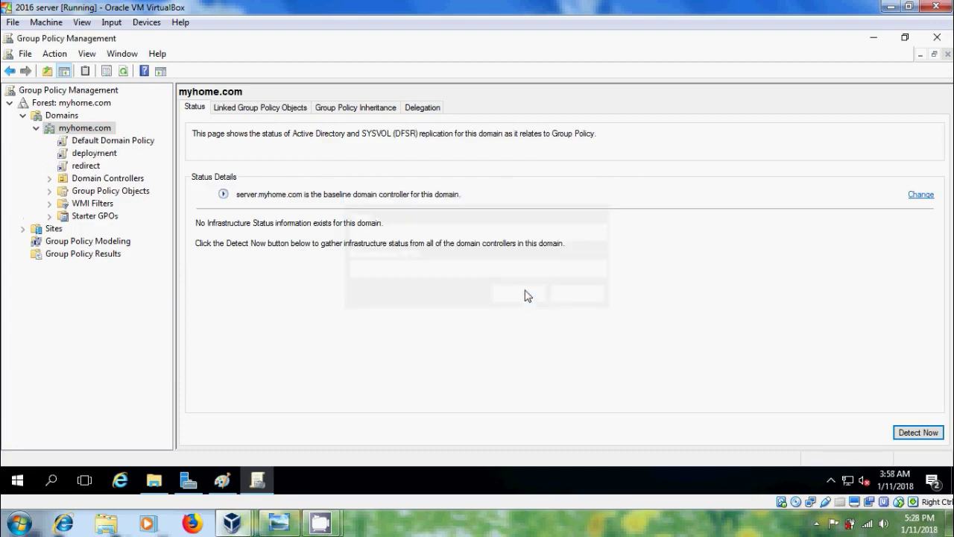
# View the deployment GPO's Settings report, confirming it has no settings yet.
pyautogui.click(96, 155)
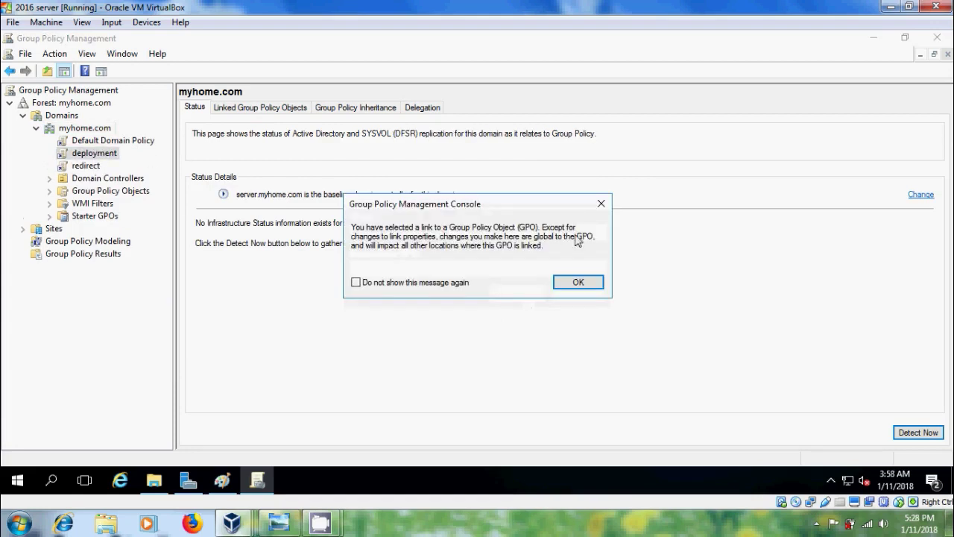
pyautogui.click(579, 281)
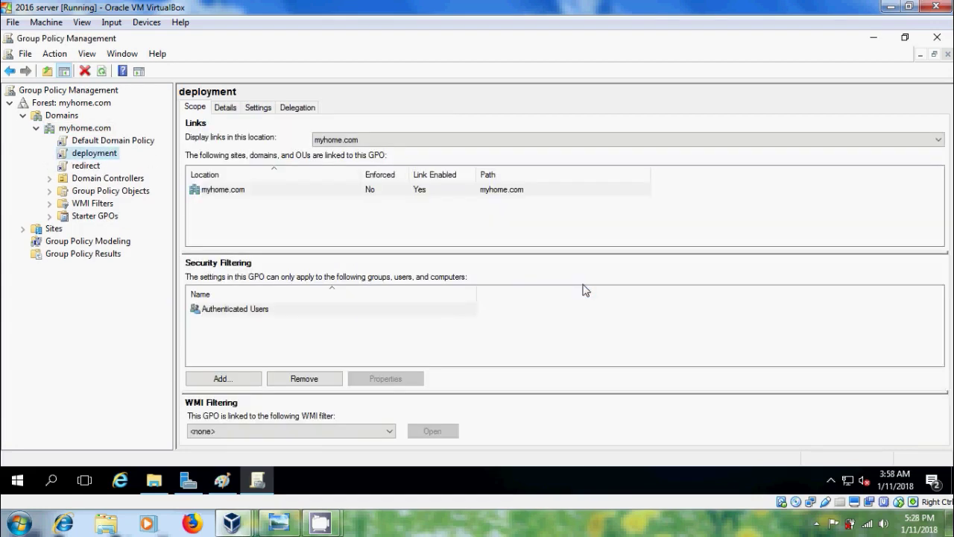
pyautogui.click(257, 107)
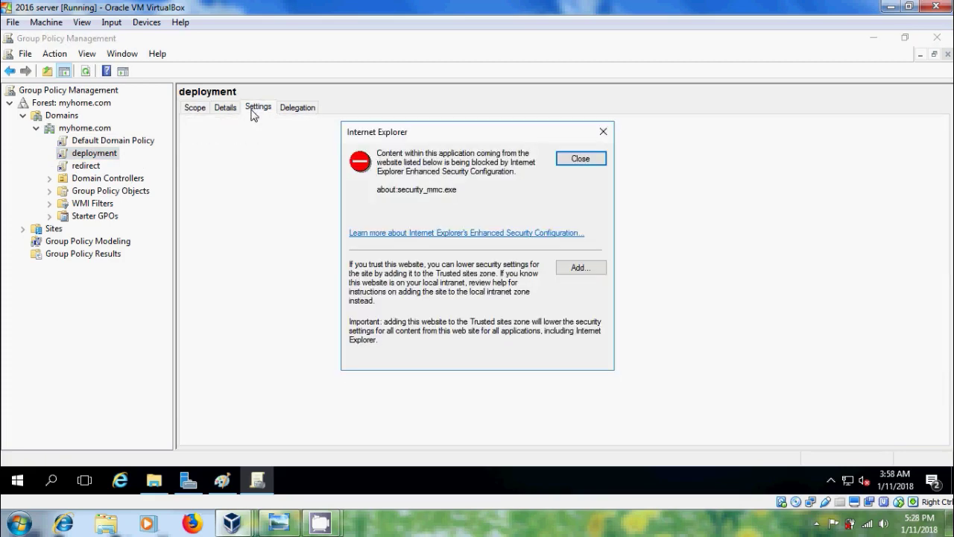
pyautogui.click(572, 160)
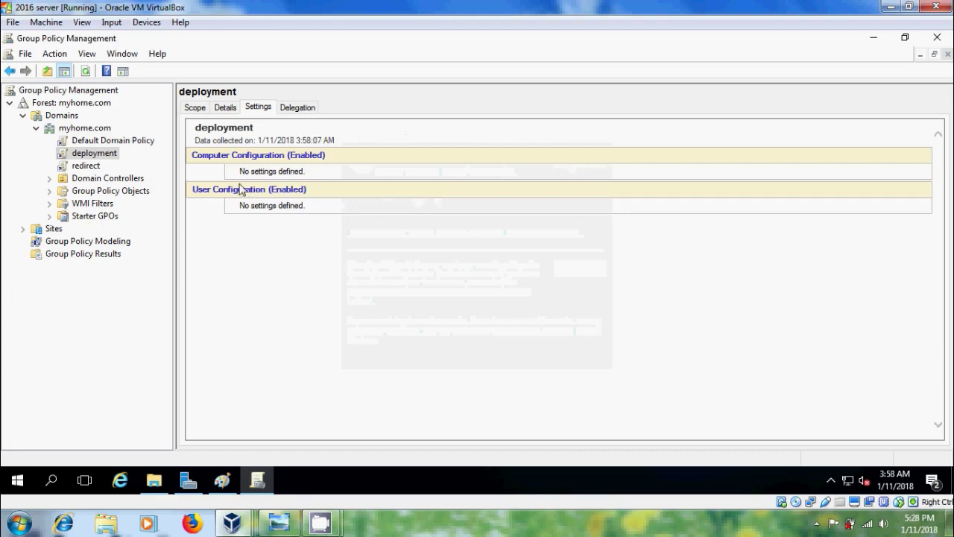
# Open the deployment GPO in a maximized Group Policy Management Editor.
pyautogui.rightClick(107, 158)
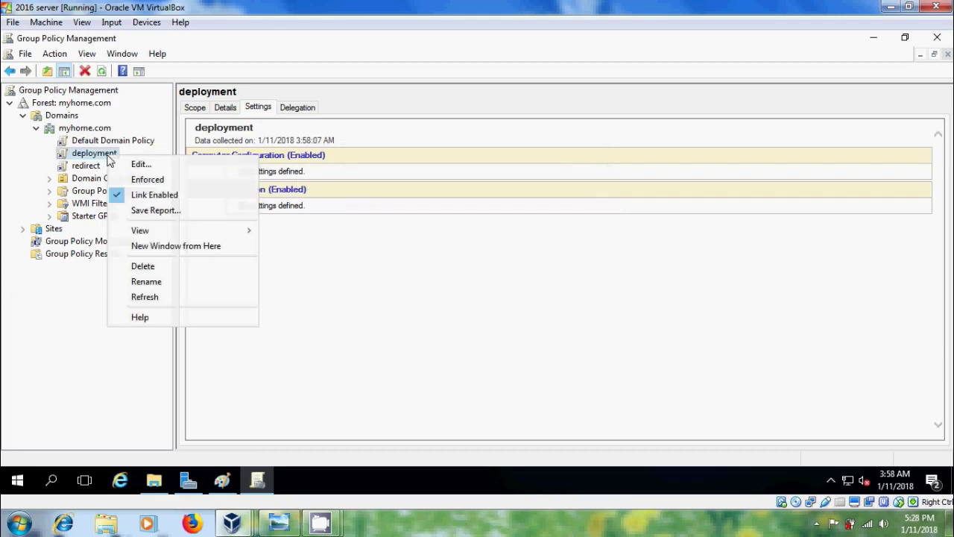
pyautogui.click(151, 166)
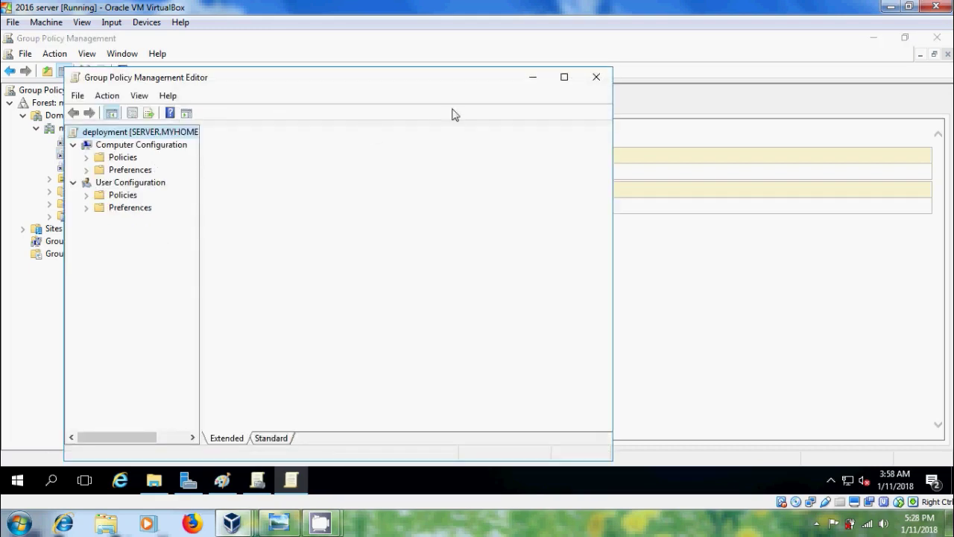
pyautogui.click(564, 77)
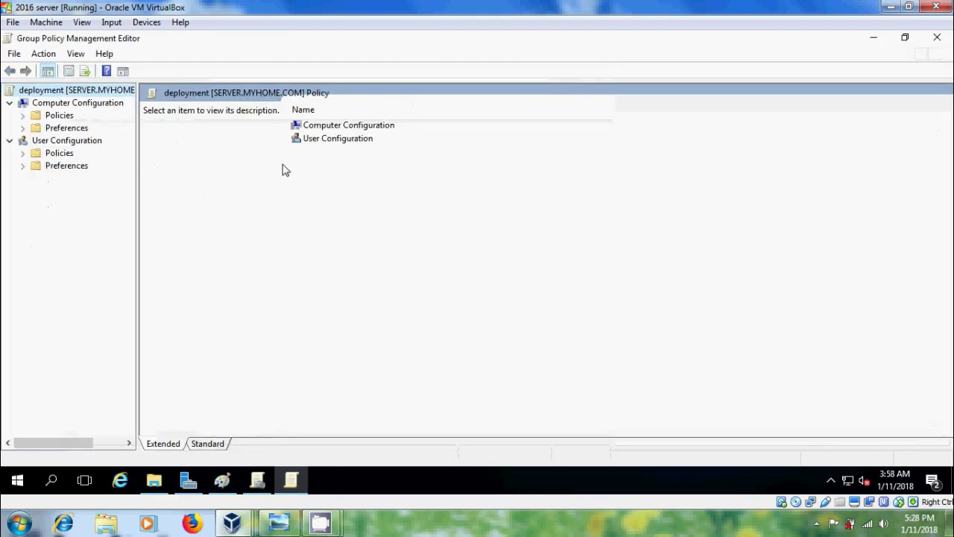
# Navigate to User Configuration > Administrative Templates > Desktop and select Desktop Wallpaper.
pyautogui.click(23, 155)
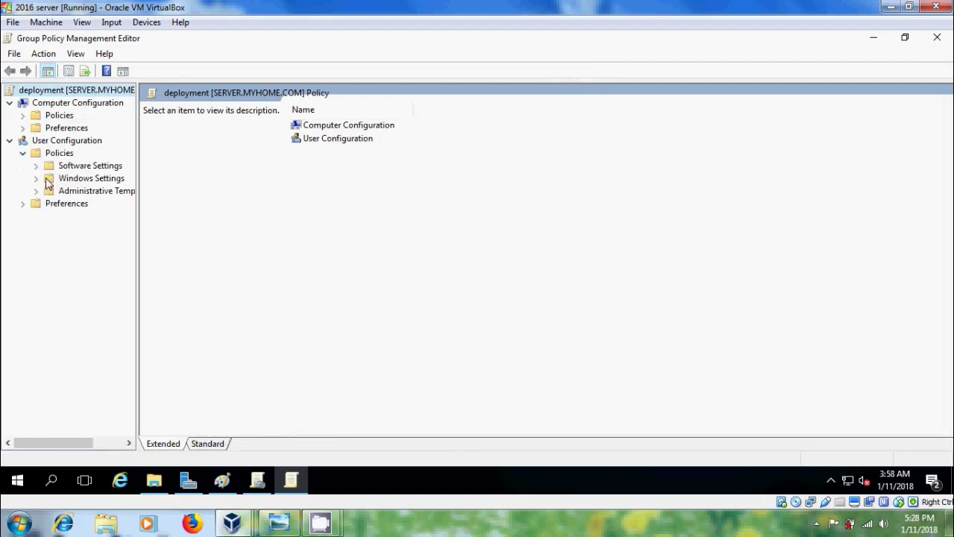
pyautogui.click(36, 191)
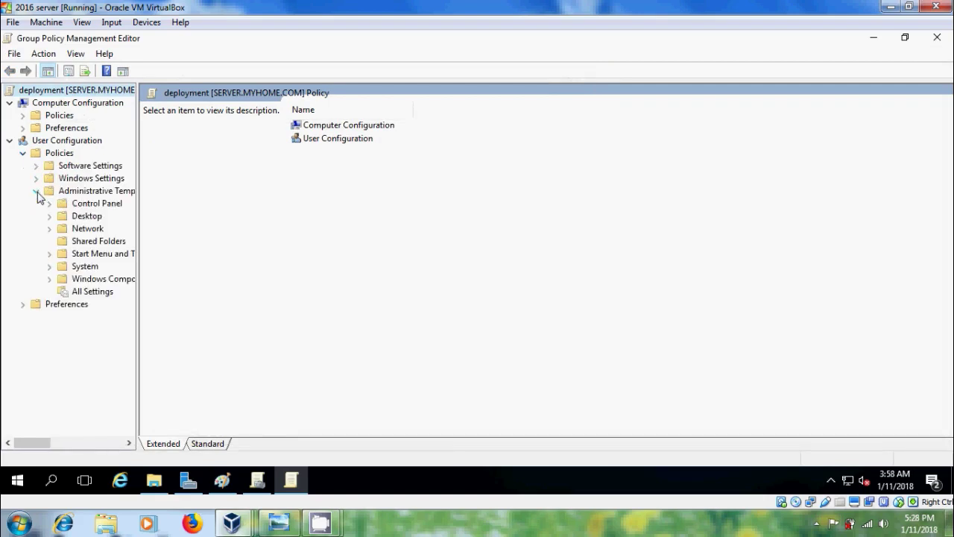
pyautogui.moveTo(138, 240); pyautogui.dragTo(185, 246)
pyautogui.click(49, 216)
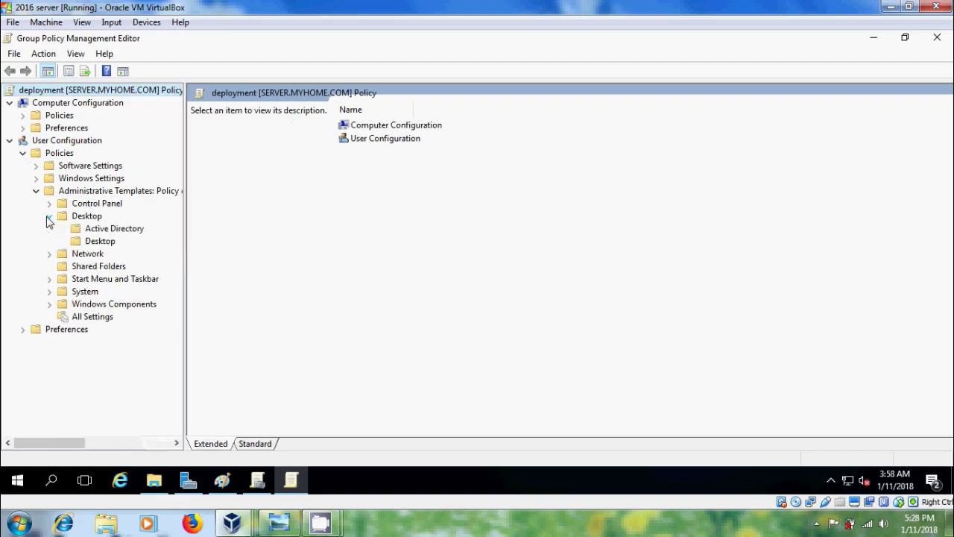
pyautogui.click(106, 241)
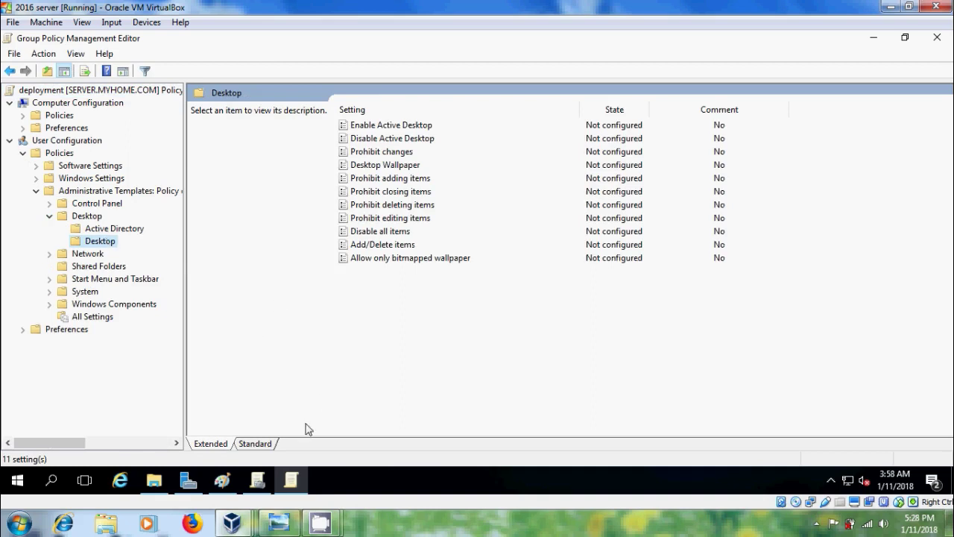
pyautogui.click(254, 443)
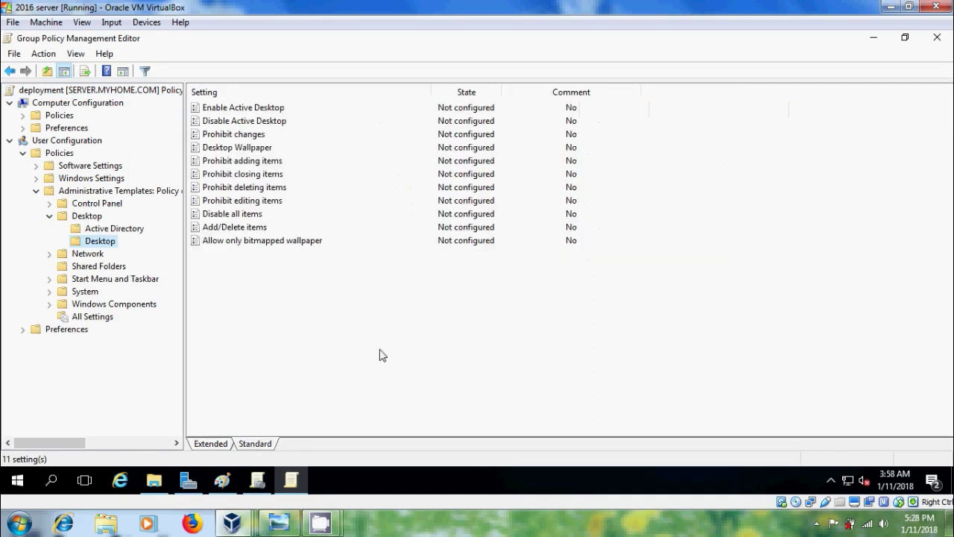
pyautogui.click(257, 152)
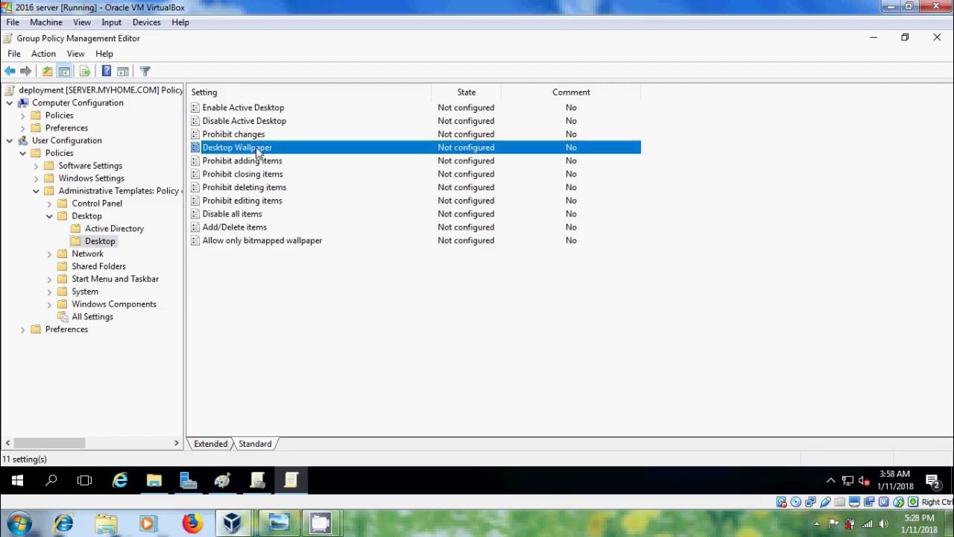
# Enable Desktop Wallpaper with path \\server\deploy\wall.jpg and Fit style, and apply it.
pyautogui.doubleClick(257, 153)
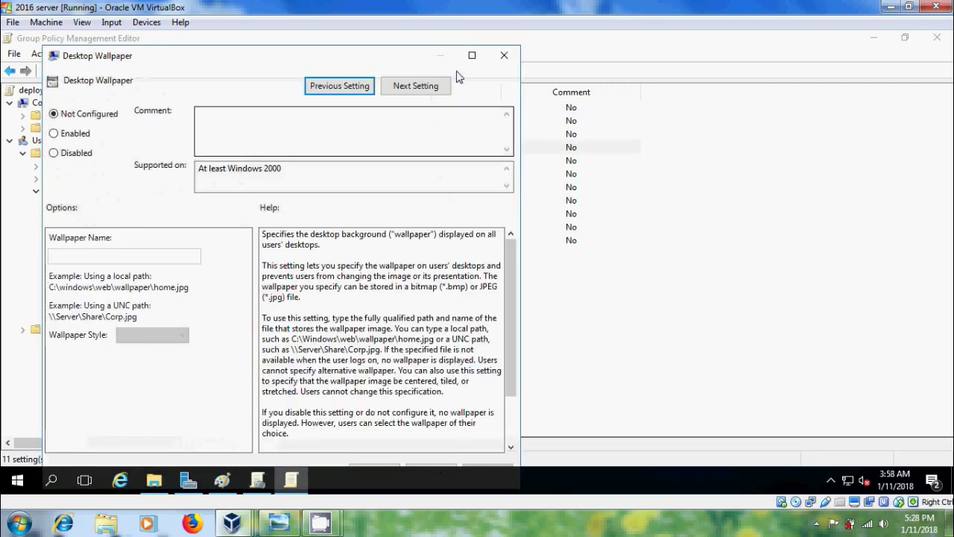
pyautogui.click(470, 55)
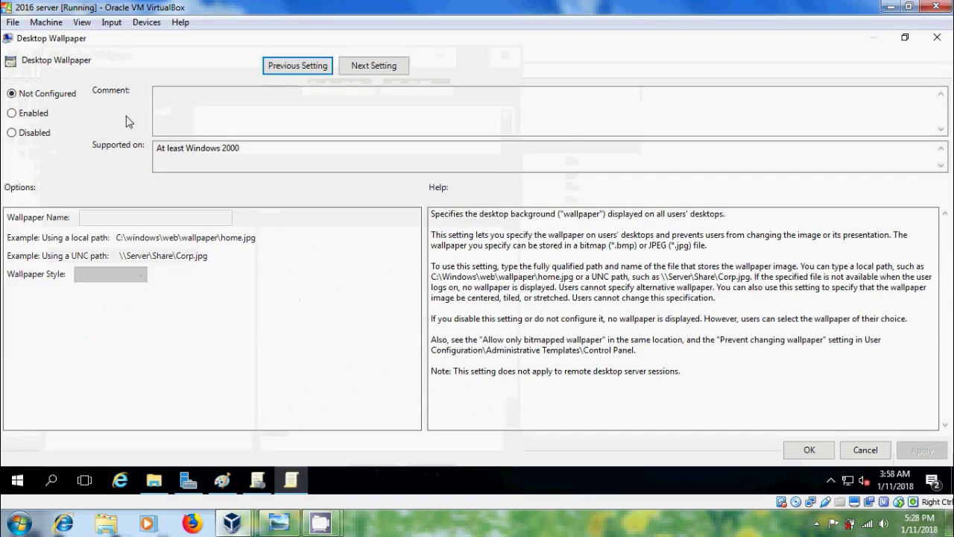
pyautogui.click(13, 115)
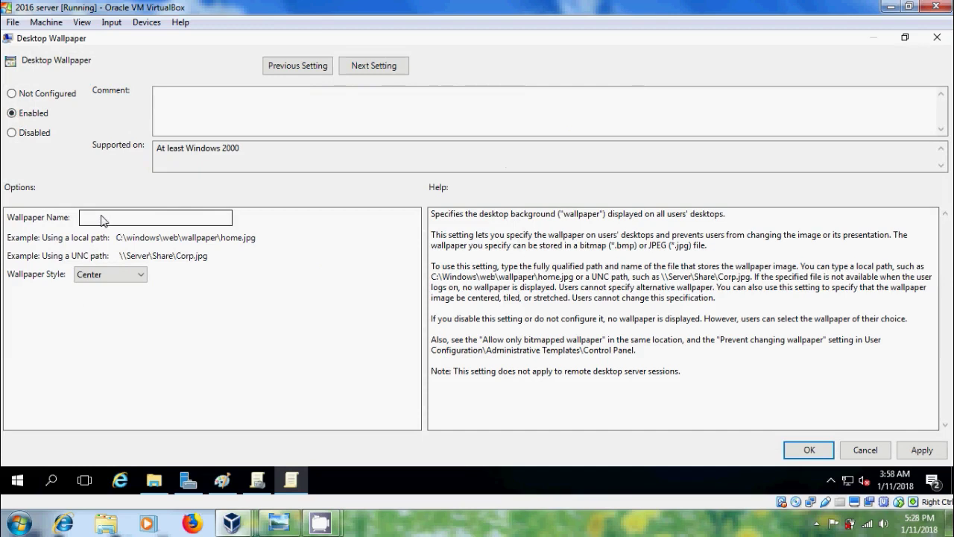
pyautogui.click(102, 220)
pyautogui.write('\\\\ser')
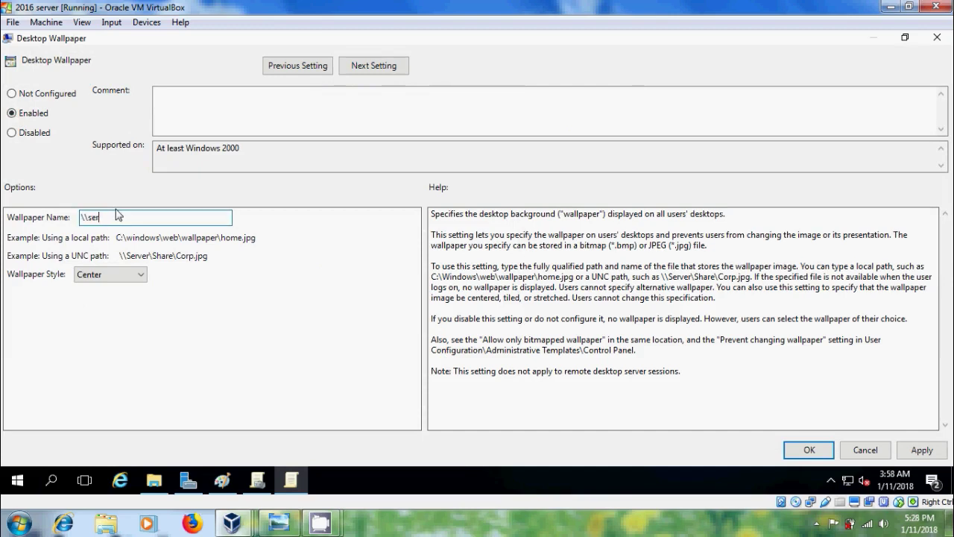
pyautogui.write('ver\\deploy\\wall.jpg')
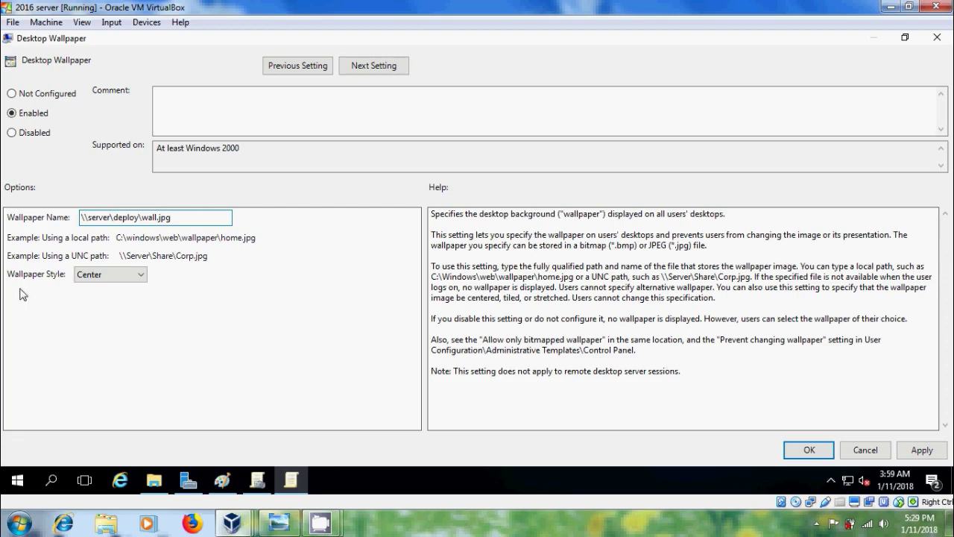
pyautogui.click(141, 275)
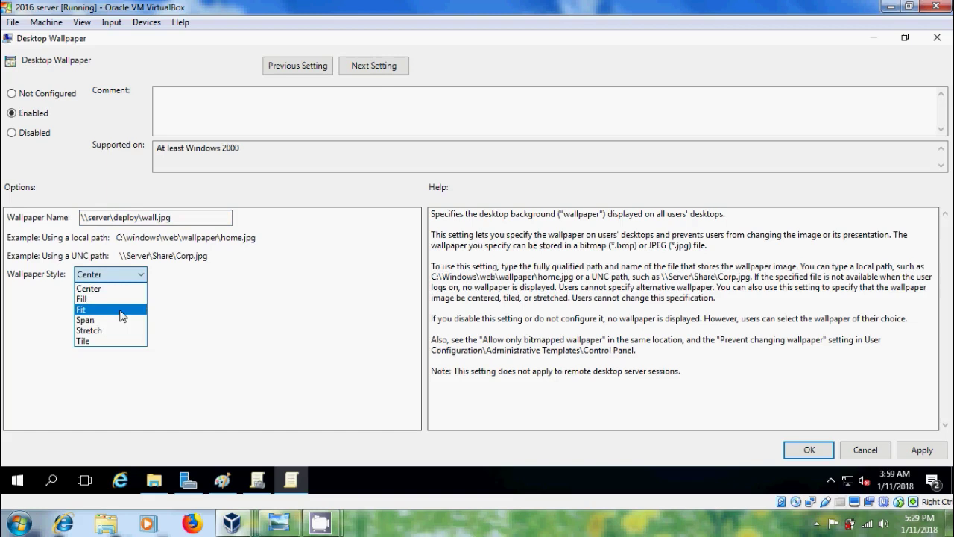
pyautogui.click(127, 309)
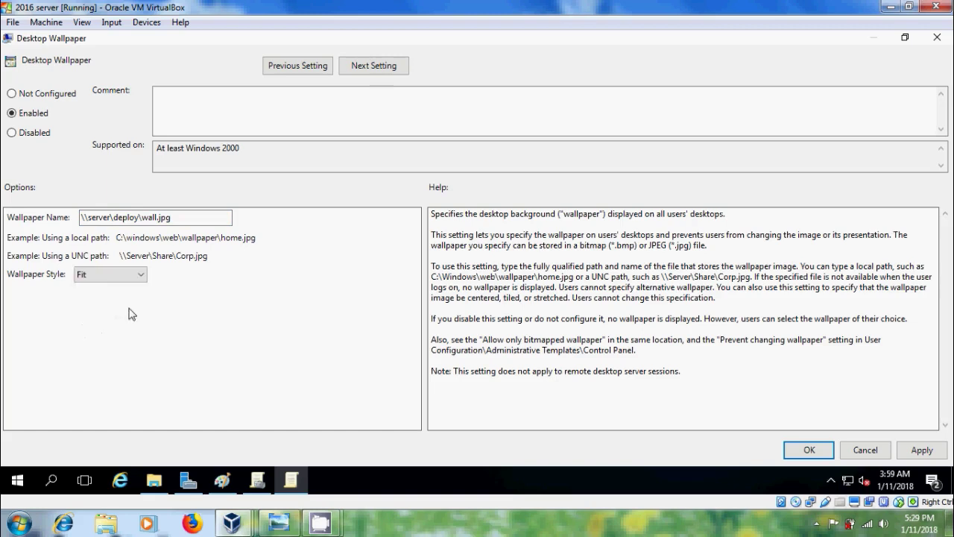
pyautogui.click(922, 451)
pyautogui.click(811, 455)
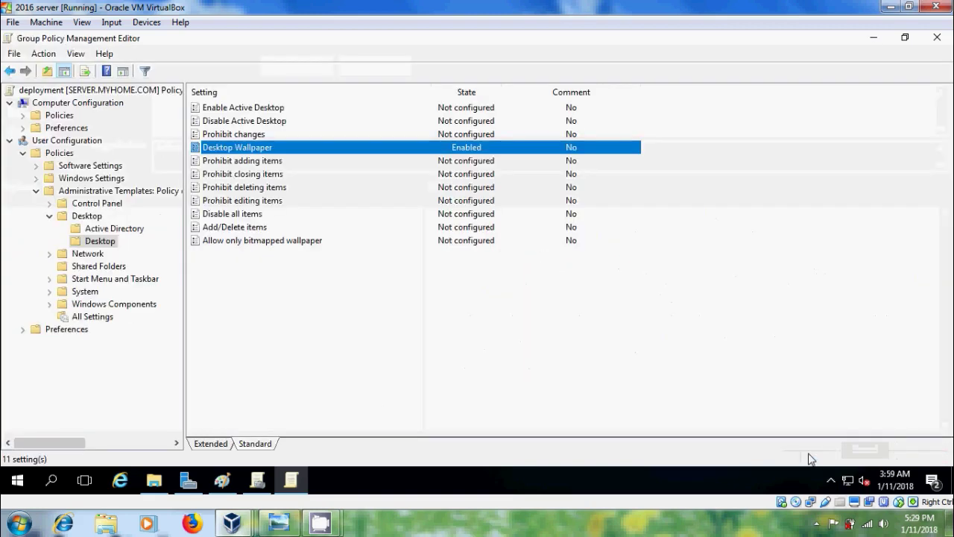
# Enable 'Prevent changing desktop background' under Control Panel > Personalization and apply it.
pyautogui.click(50, 204)
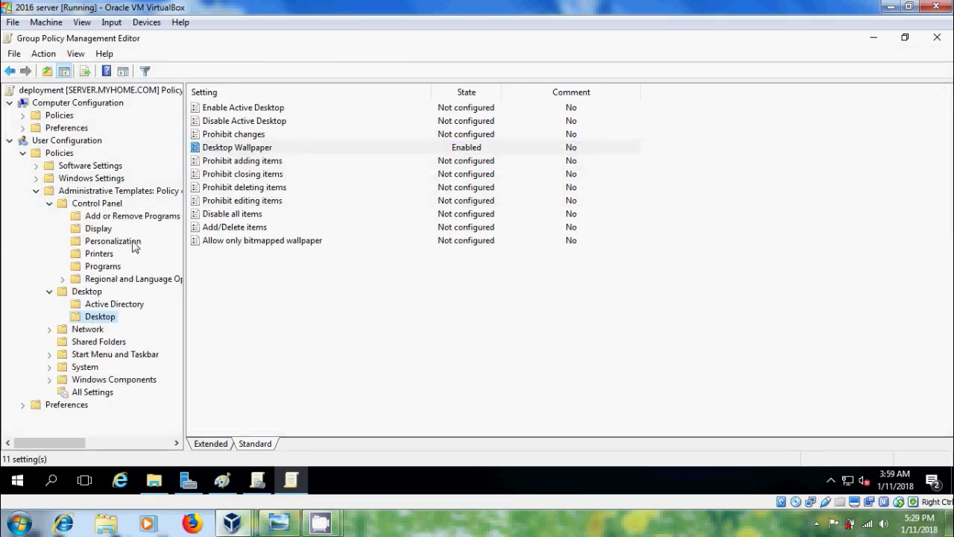
pyautogui.click(135, 247)
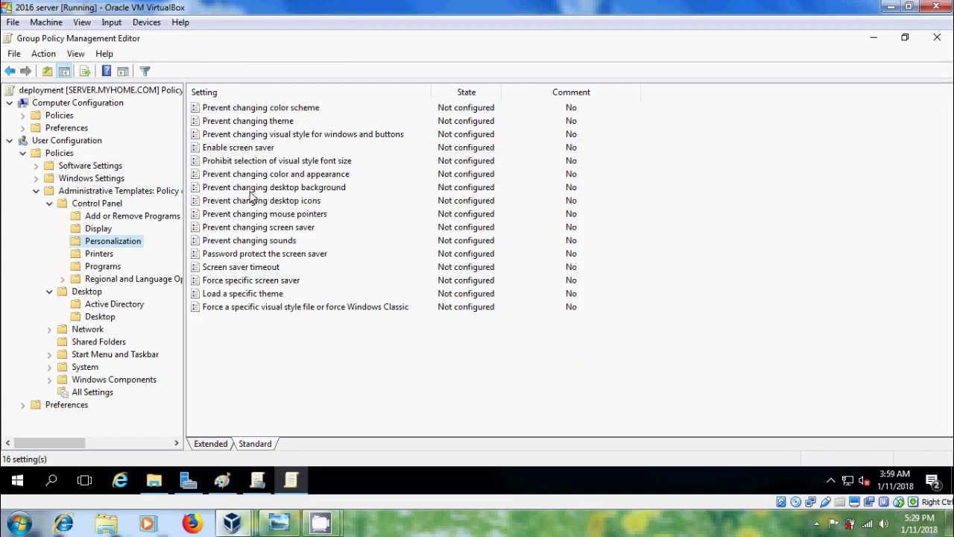
pyautogui.click(325, 191)
pyautogui.doubleClick(324, 189)
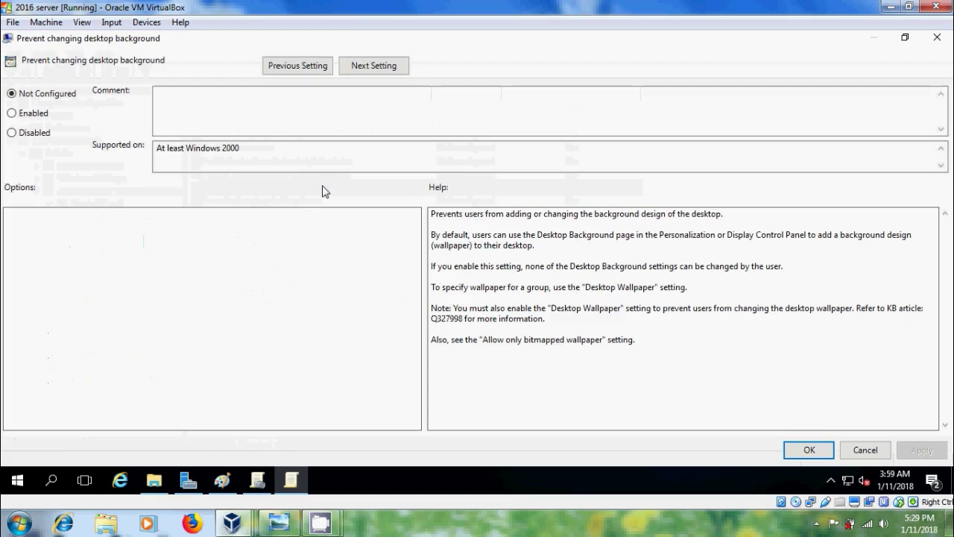
pyautogui.click(12, 114)
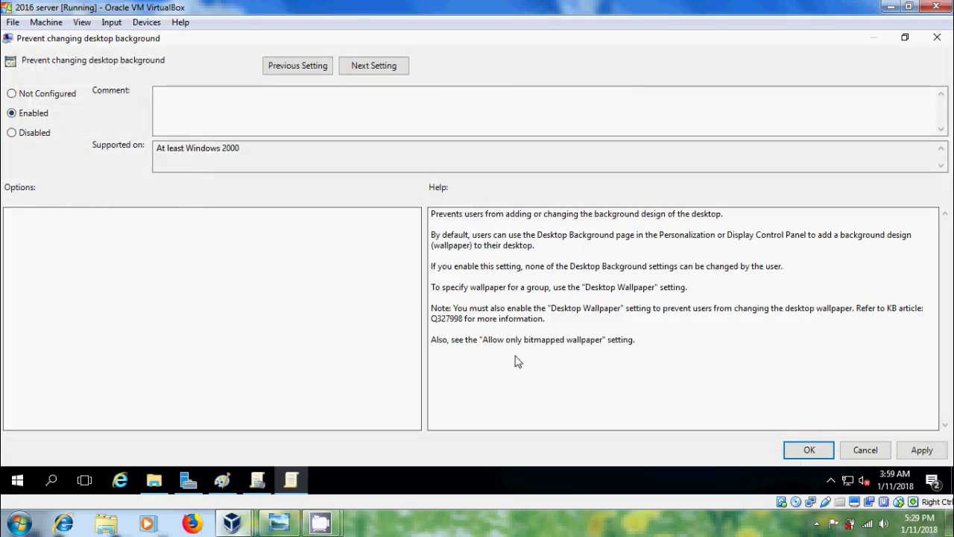
pyautogui.click(926, 451)
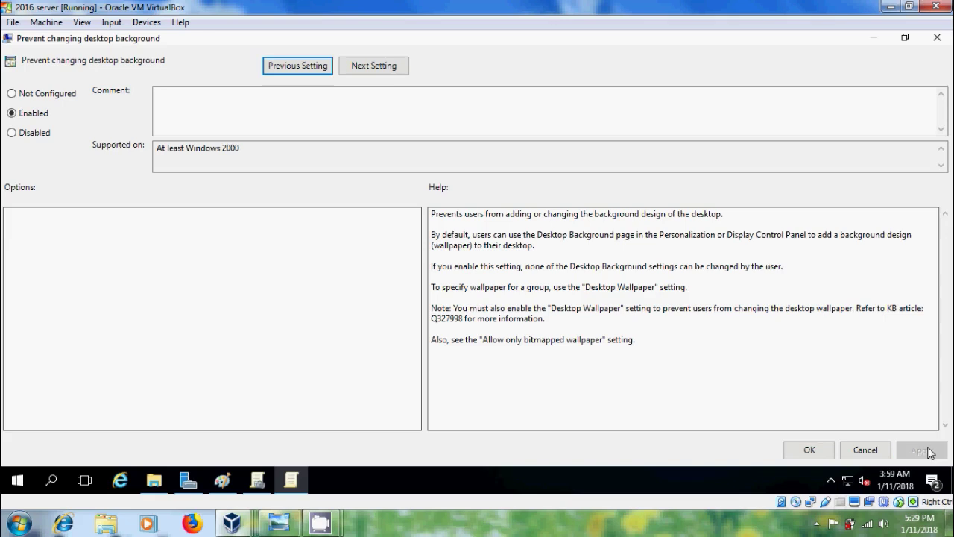
pyautogui.click(822, 451)
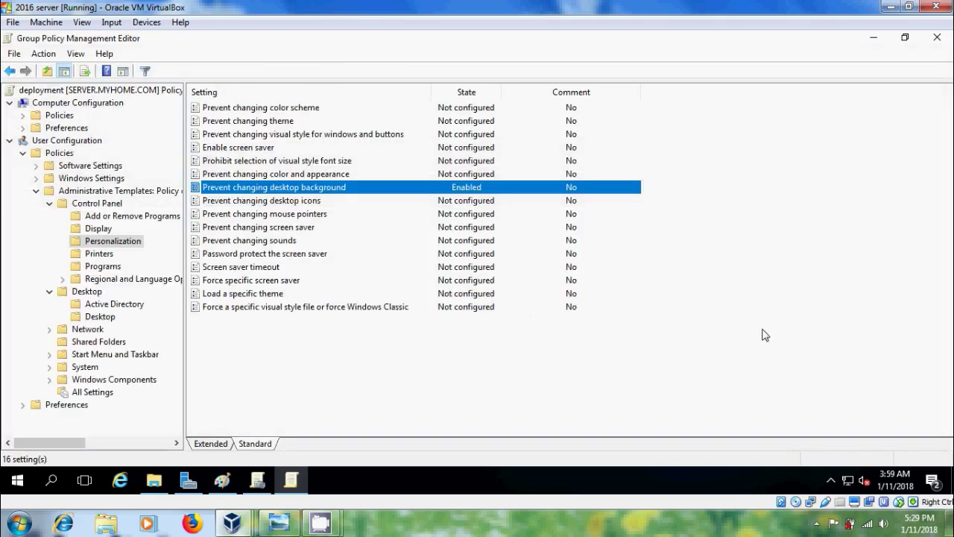
# Close the policy editor and reselect the deployment GPO to refresh its settings report.
pyautogui.click(938, 38)
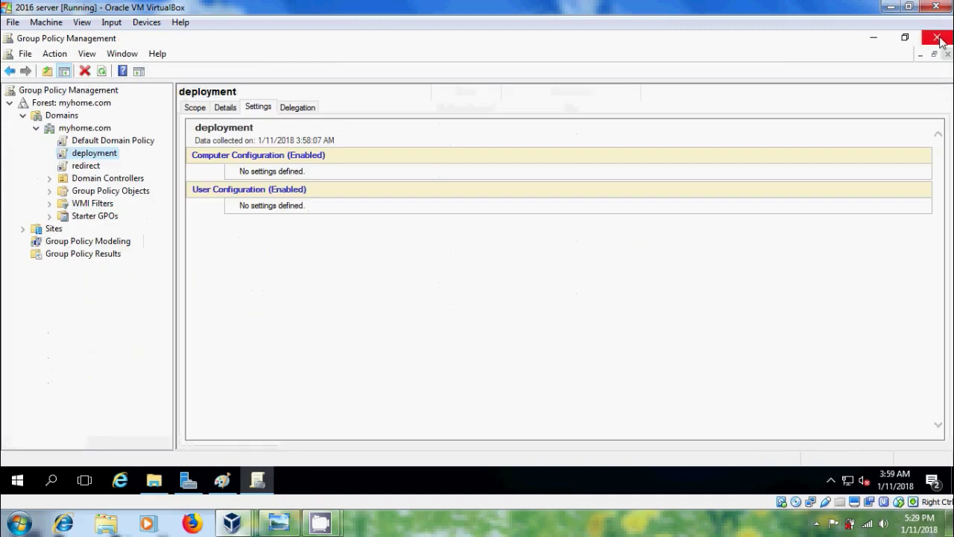
pyautogui.click(103, 72)
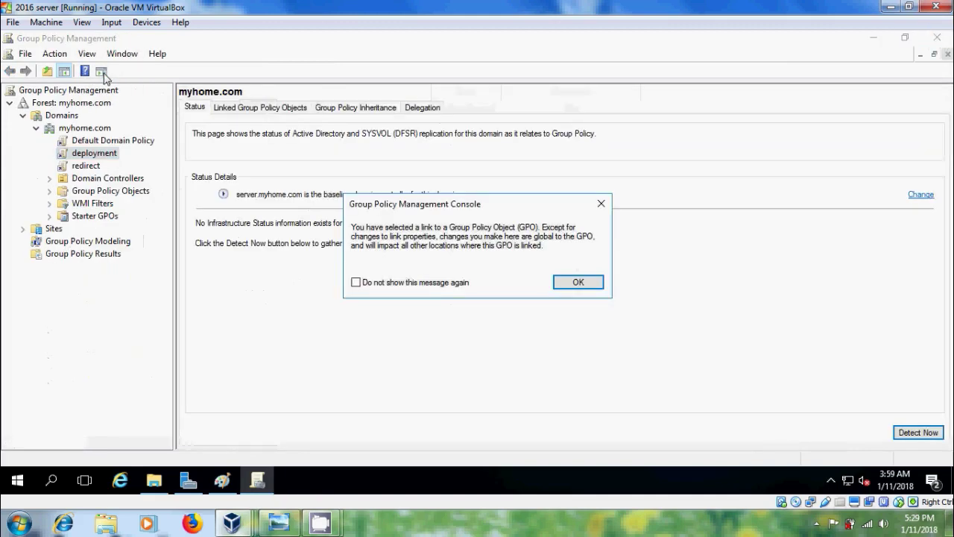
pyautogui.click(578, 281)
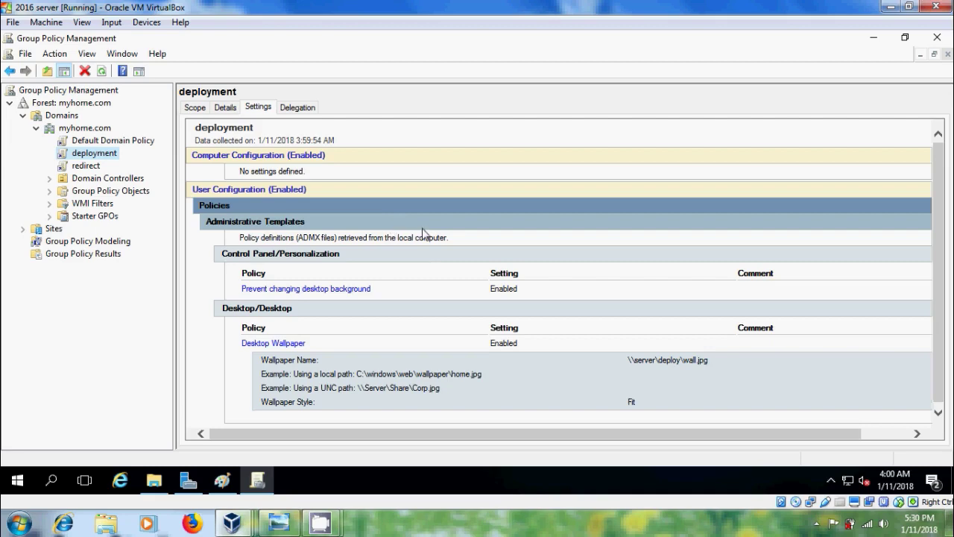
# On the Windows 7 client, run gpupdate /force and accept logging off to apply policies.
pyautogui.click(232, 521)
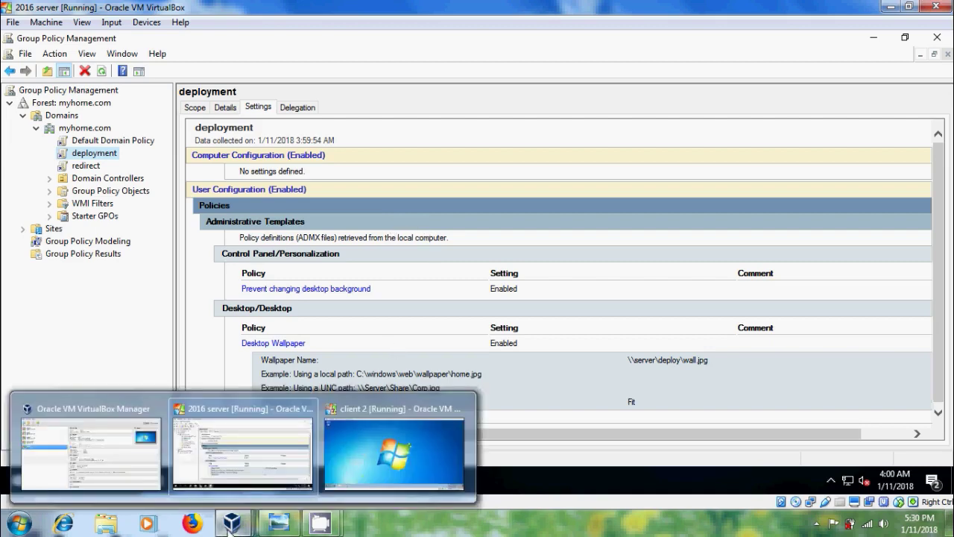
pyautogui.click(364, 473)
pyautogui.click(19, 481)
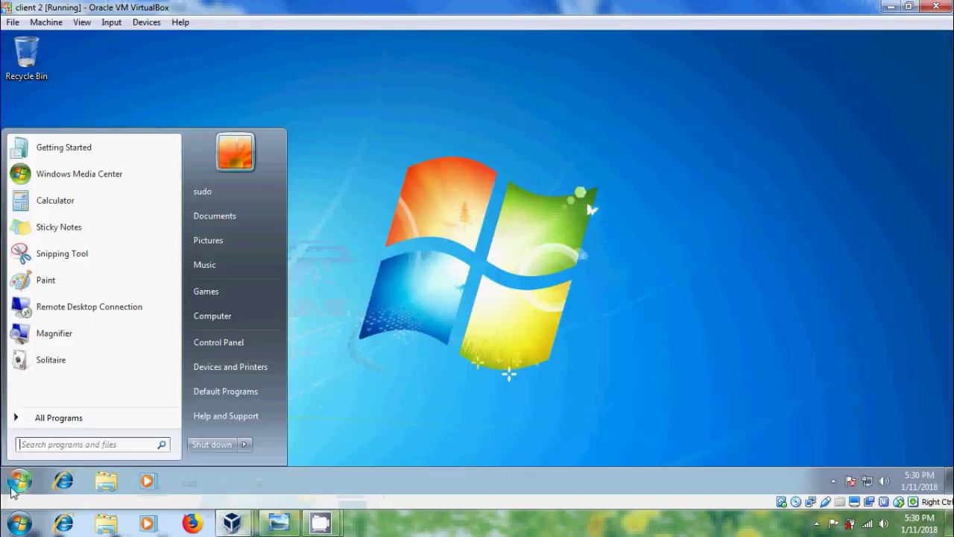
pyautogui.write('gp')
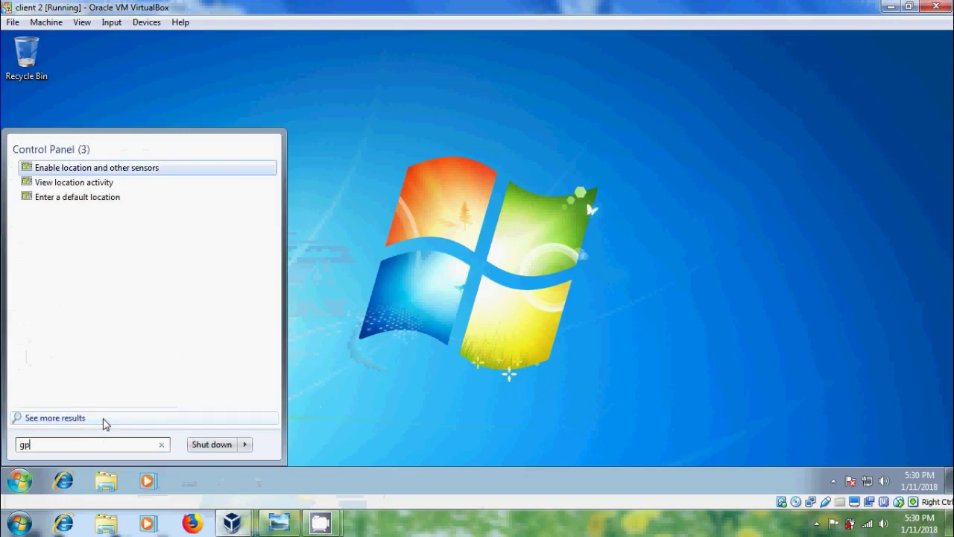
pyautogui.write('updat')
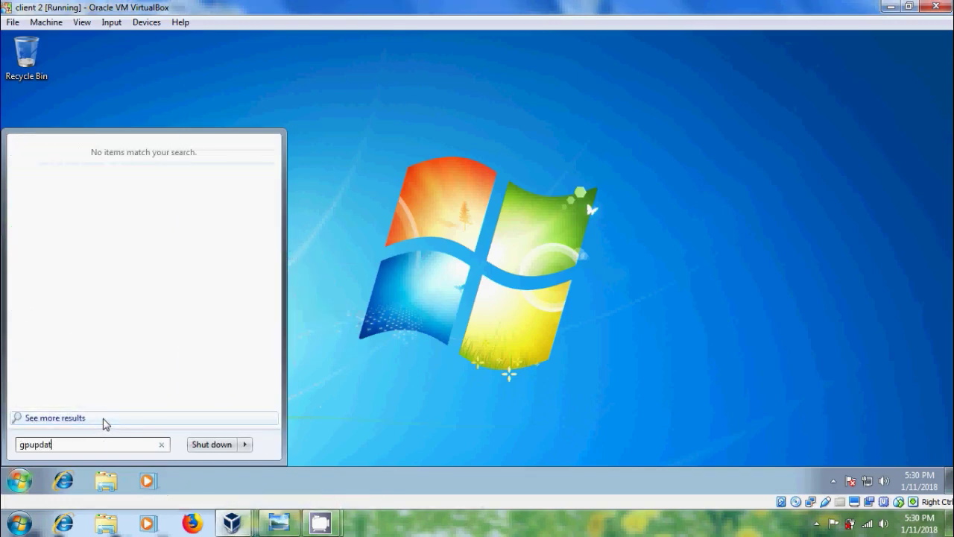
pyautogui.write('e /forc')
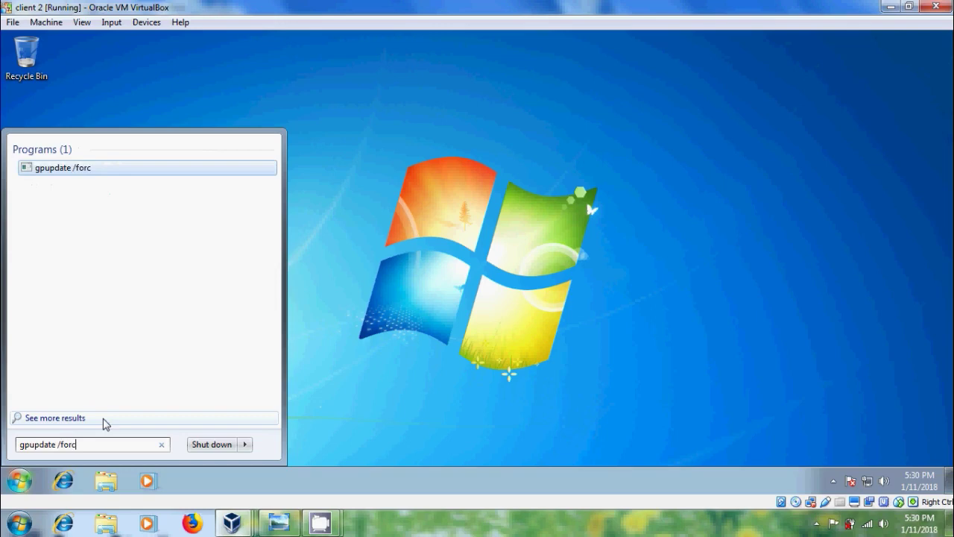
pyautogui.write('e')
pyautogui.press('Return')
pyautogui.write('y')
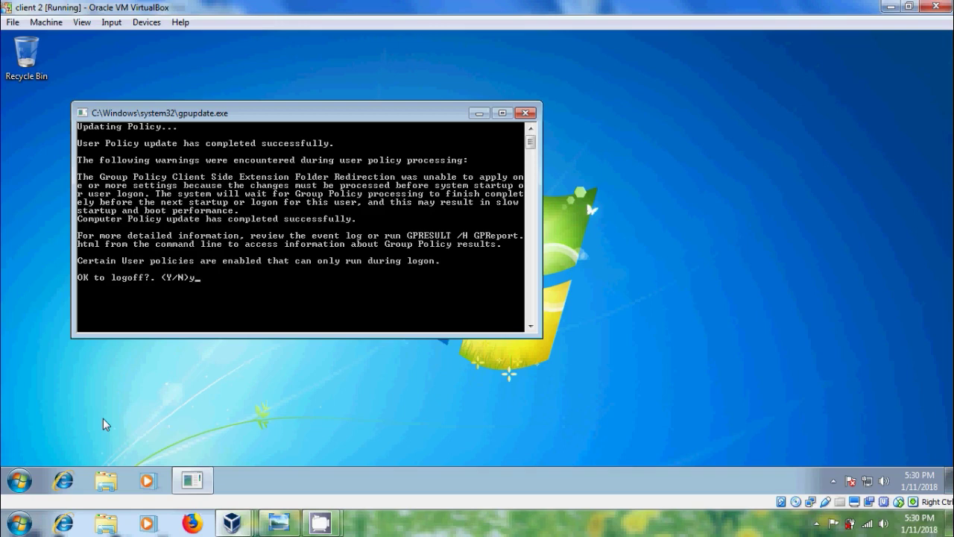
pyautogui.press('Return')
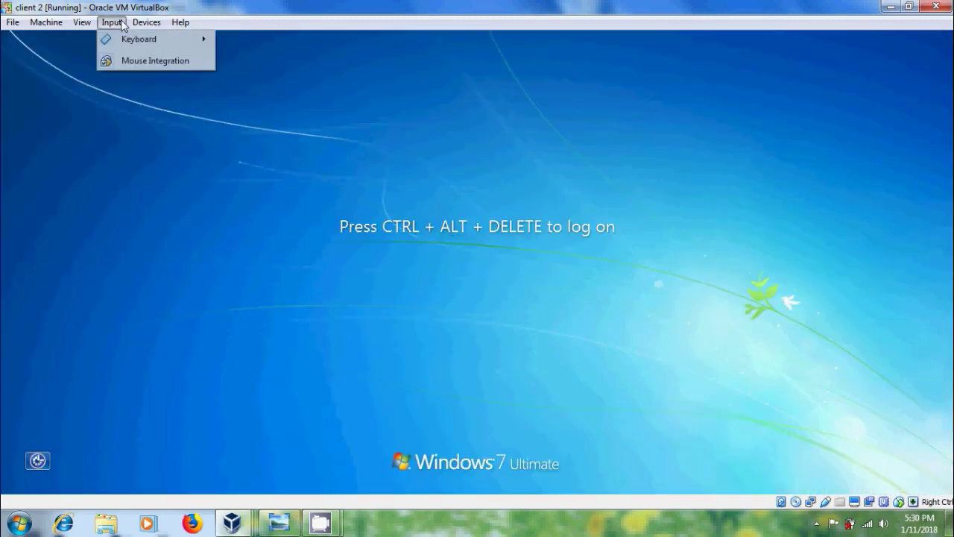
# Sign back in with the account password so the Happy Pongal palm-beach wallpaper appears.
pyautogui.click(274, 63)
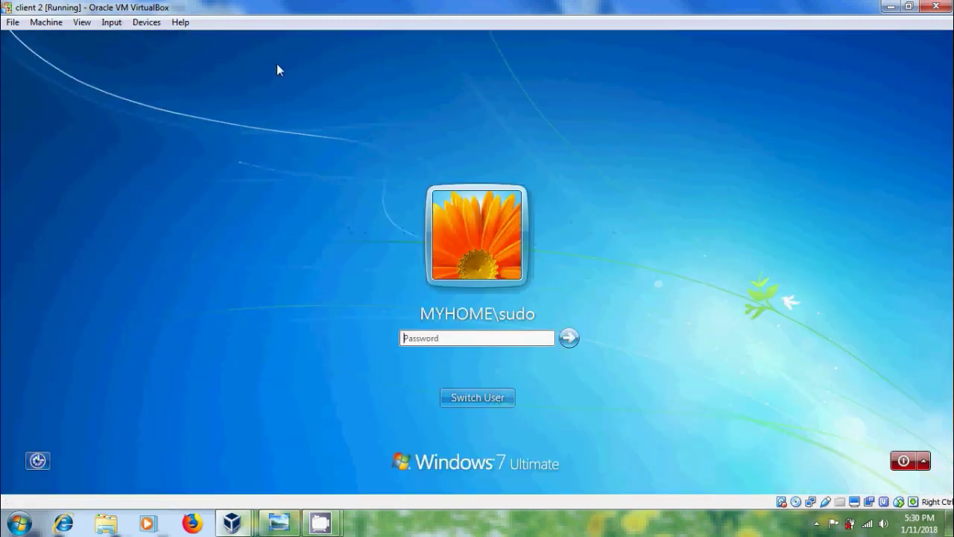
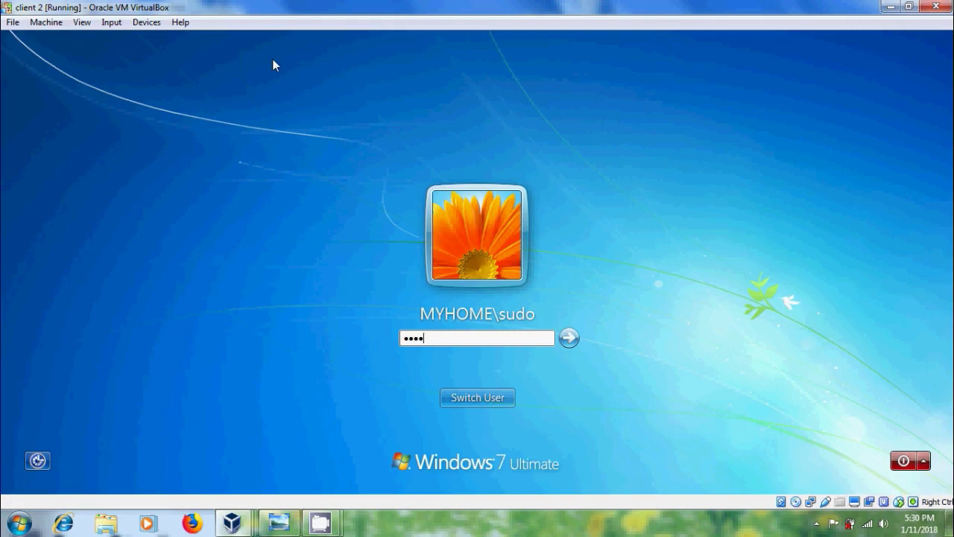
pyautogui.press('Return')
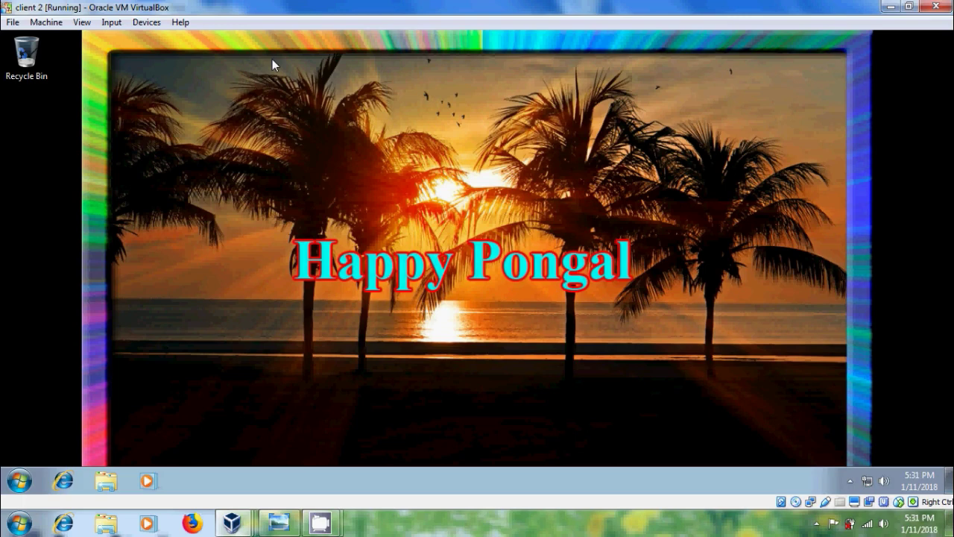
pyautogui.click(19, 481)
pyautogui.click(240, 341)
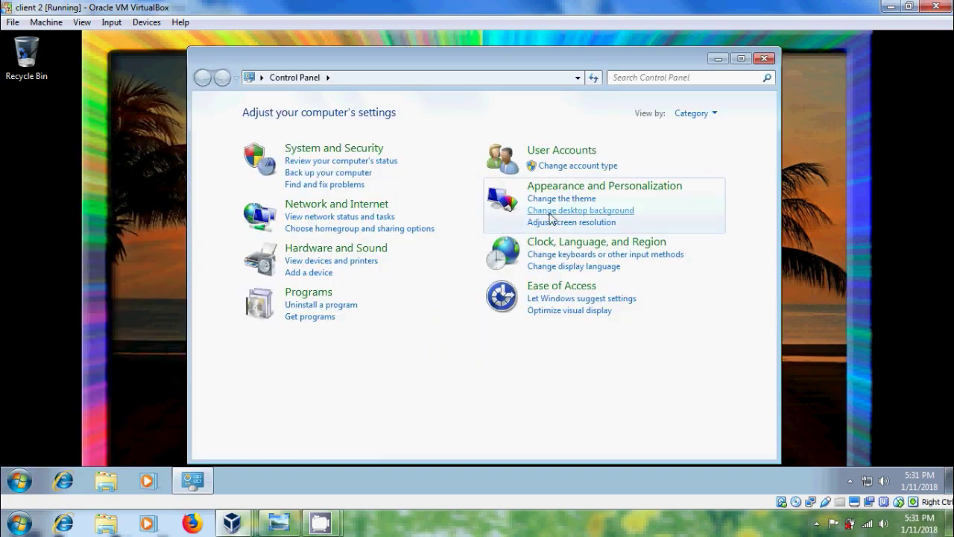
pyautogui.click(613, 212)
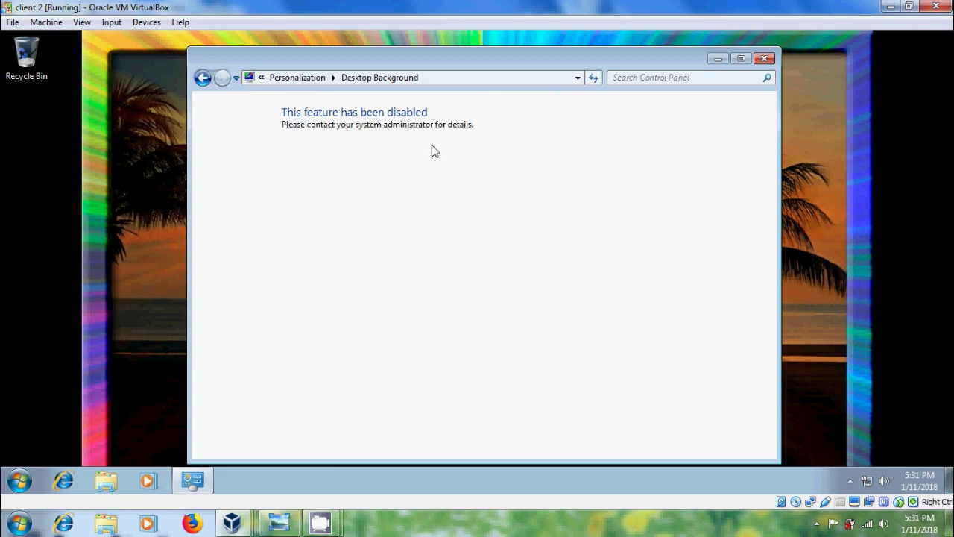
pyautogui.click(765, 58)
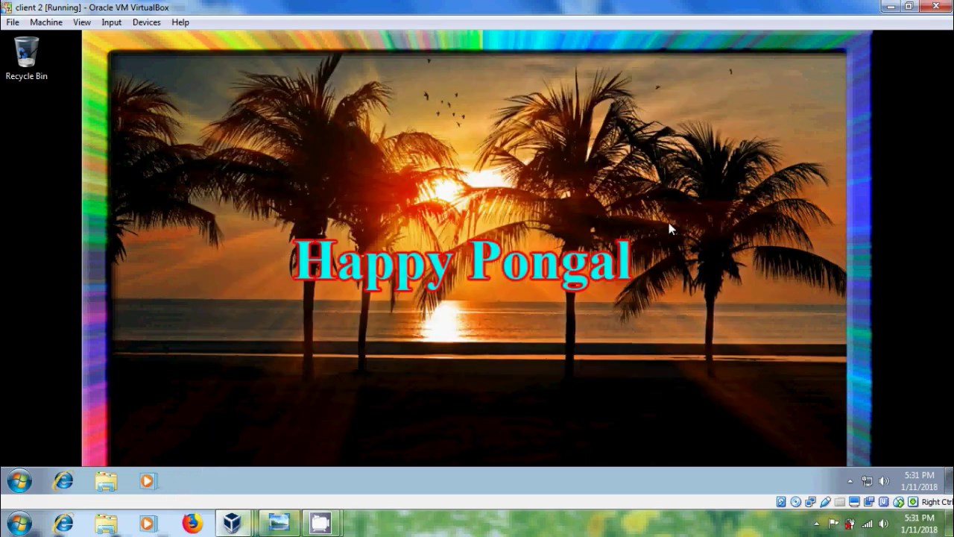
pyautogui.moveTo(232, 522)
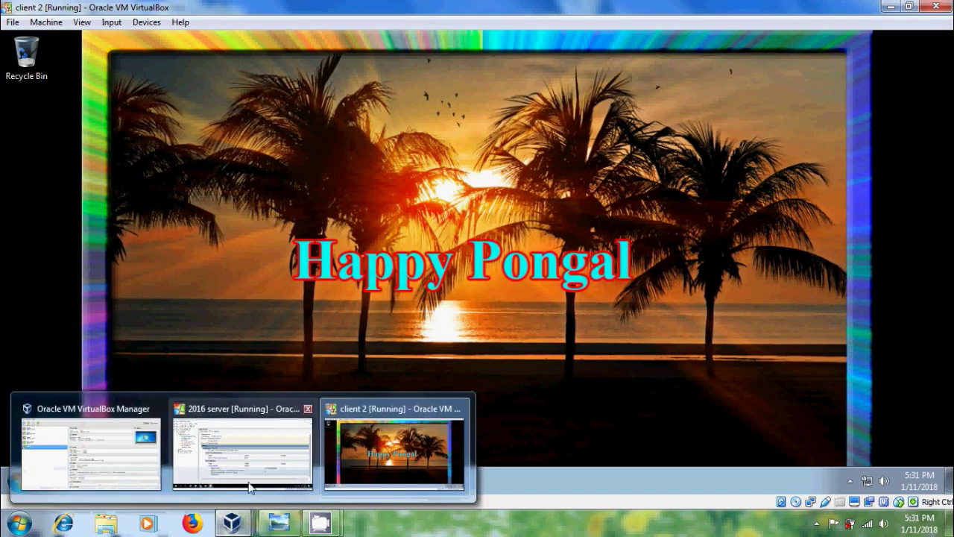
# On the server, delete the deployment GPO link, leaving Default Domain Policy and redirect.
pyautogui.click(250, 487)
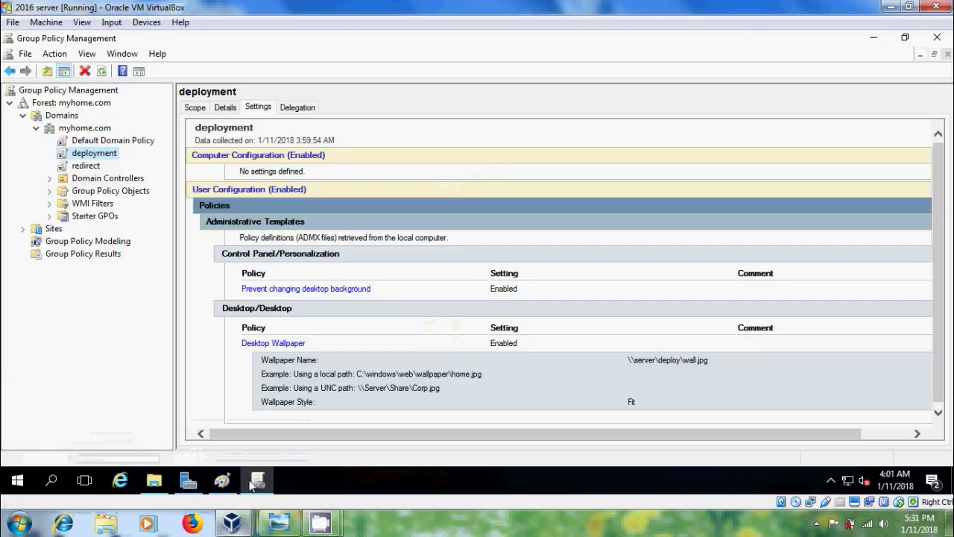
pyautogui.rightClick(112, 157)
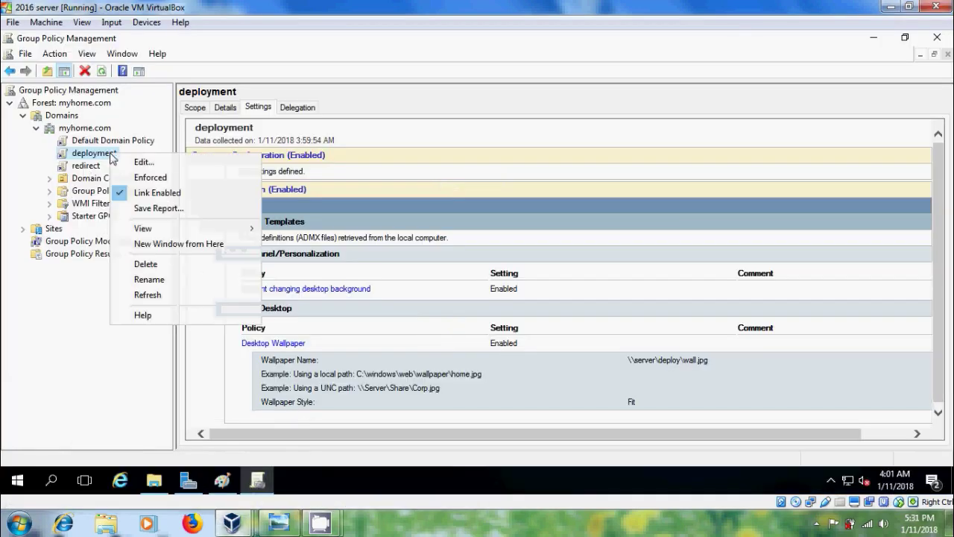
pyautogui.click(183, 266)
pyautogui.click(444, 288)
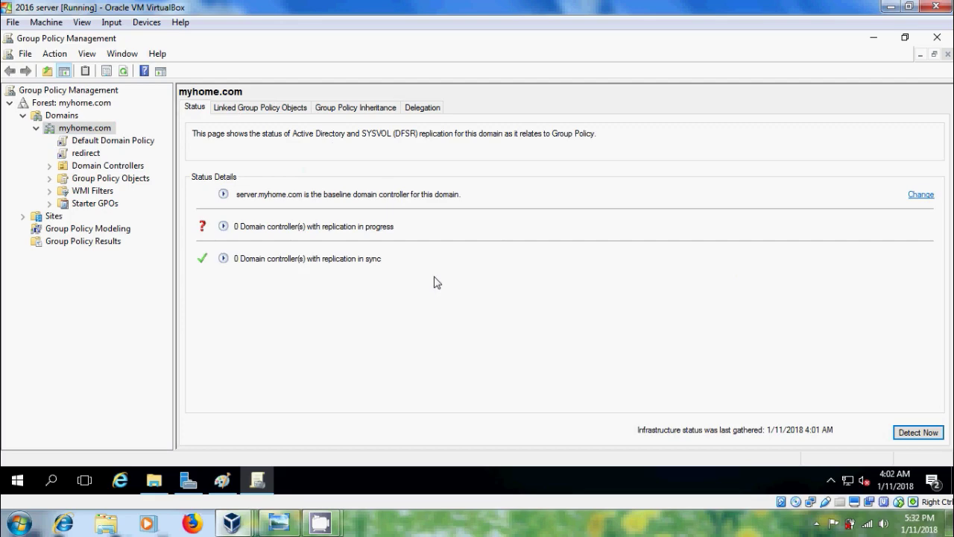
# Briefly reshow the wallpaper preview, then minimize Photo Viewer and the server VM window.
pyautogui.click(279, 522)
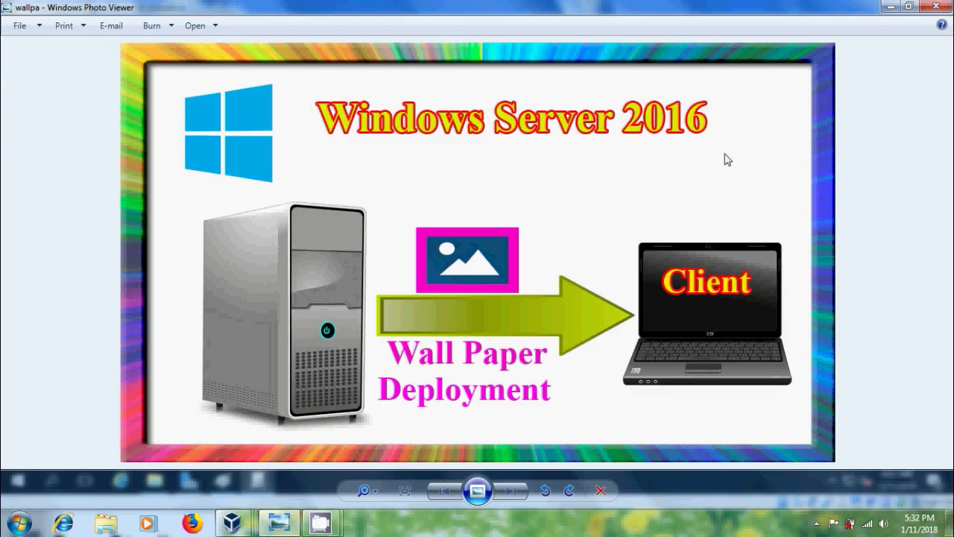
pyautogui.click(891, 7)
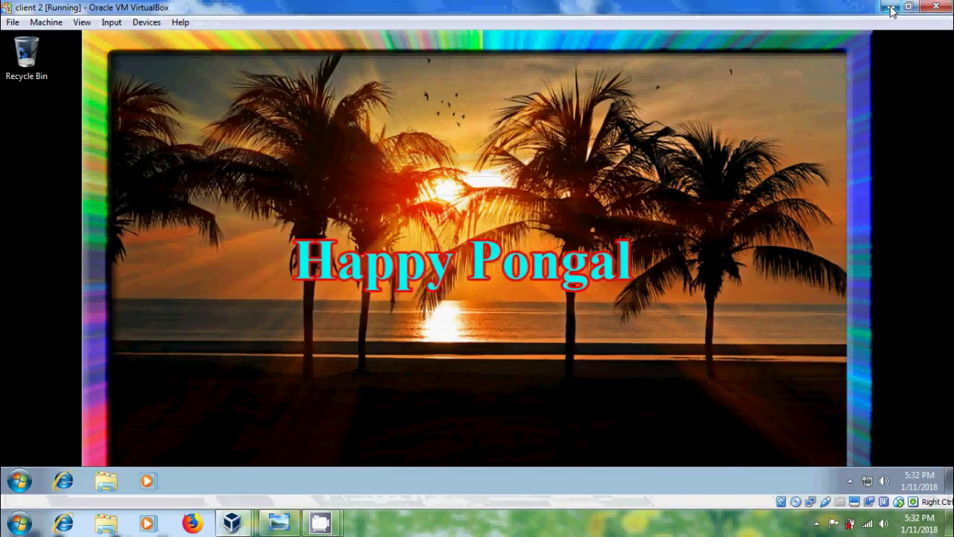
pyautogui.click(891, 7)
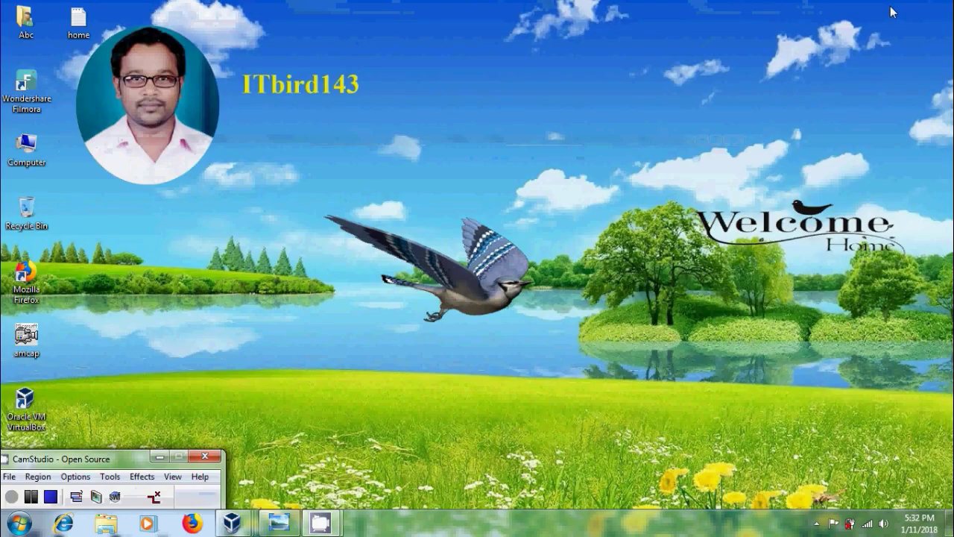